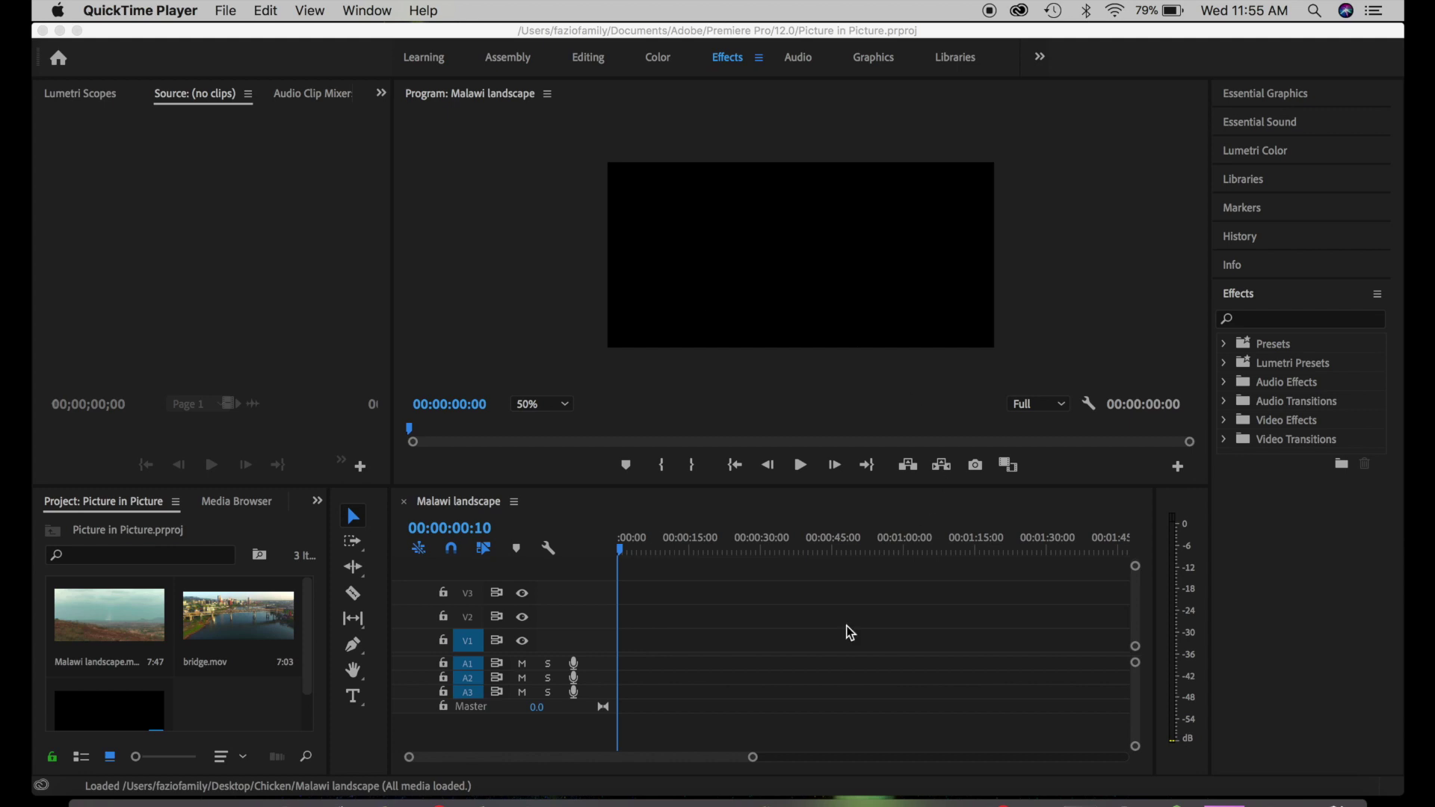
{"action": "scroll", "coordinate": [174, 639], "scroll_direction": "down", "scroll_amount": 2}
{"action": "scroll", "coordinate": [174, 645], "scroll_direction": "up", "scroll_amount": 2}
Step: Place the Malawi landscape clip at the start of track V1
{"action": "left_click", "coordinate": [83, 632]}
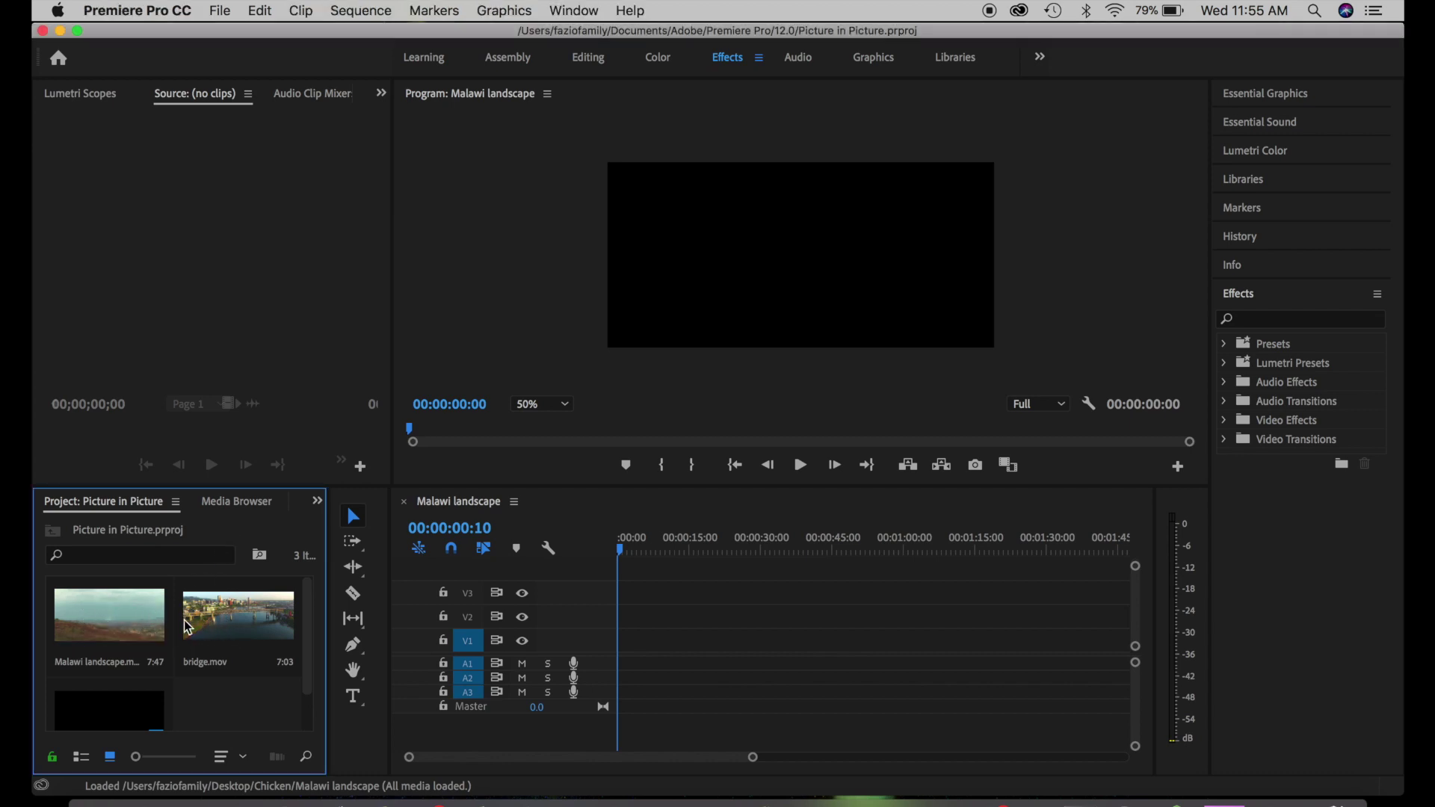
{"action": "left_click", "coordinate": [101, 640]}
{"action": "left_click_drag", "start_coordinate": [102, 641], "coordinate": [651, 637]}
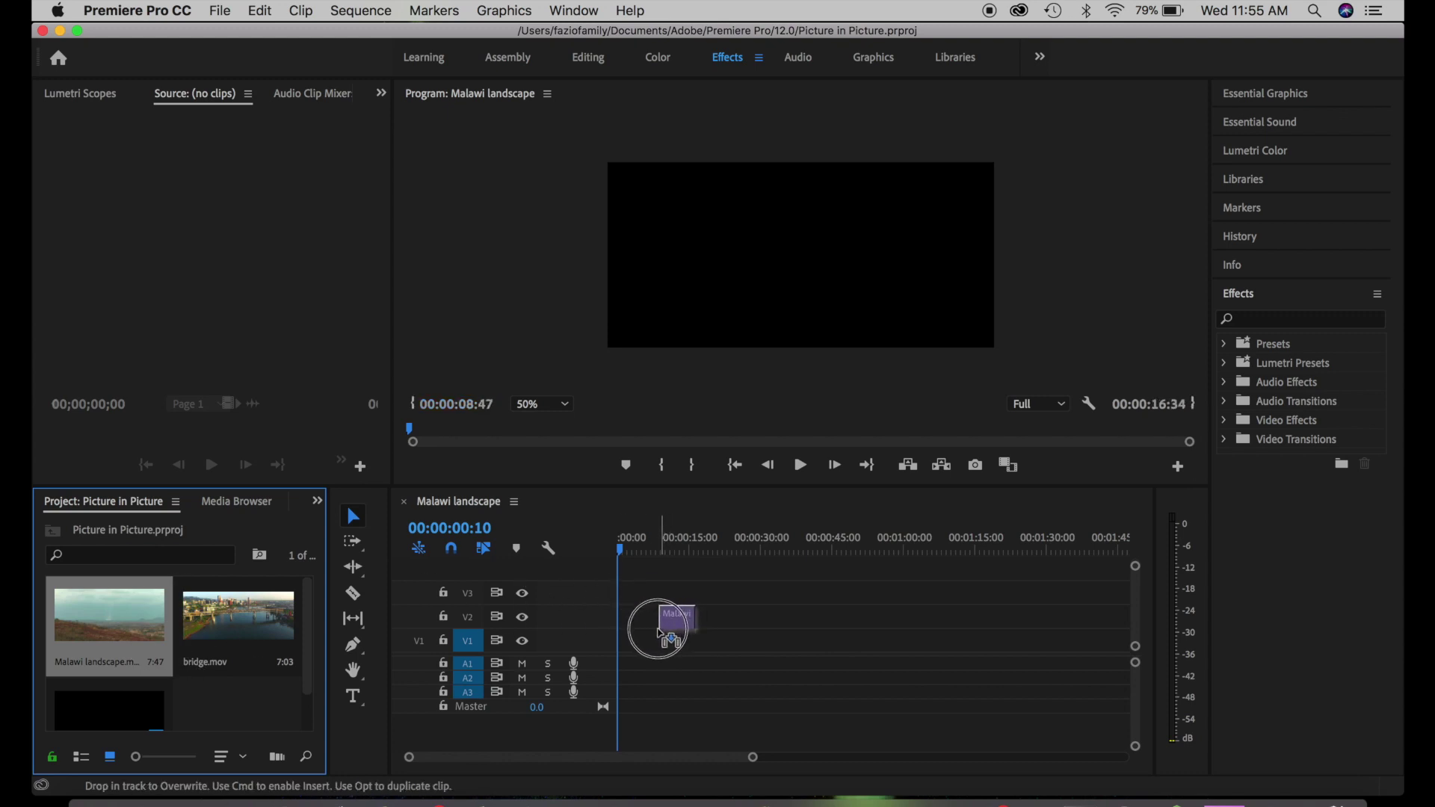
{"action": "left_click_drag", "start_coordinate": [650, 637], "coordinate": [621, 639]}
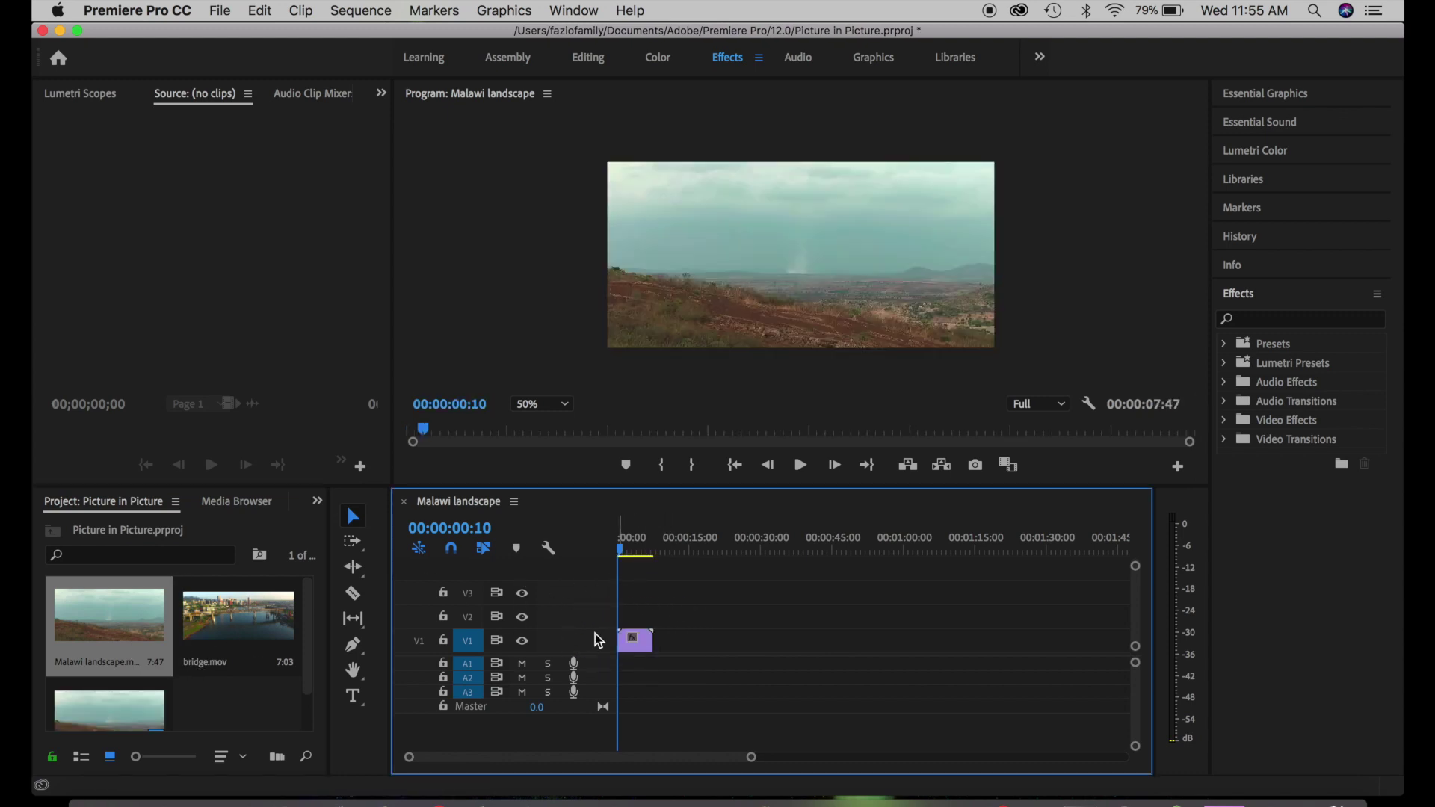
Step: Stack bridge.mov on V2 directly above the landscape and select it
{"action": "mouse_move", "coordinate": [213, 621]}
{"action": "left_mouse_down"}
{"action": "mouse_move", "coordinate": [639, 597]}
{"action": "mouse_move", "coordinate": [633, 619]}
{"action": "left_mouse_up"}
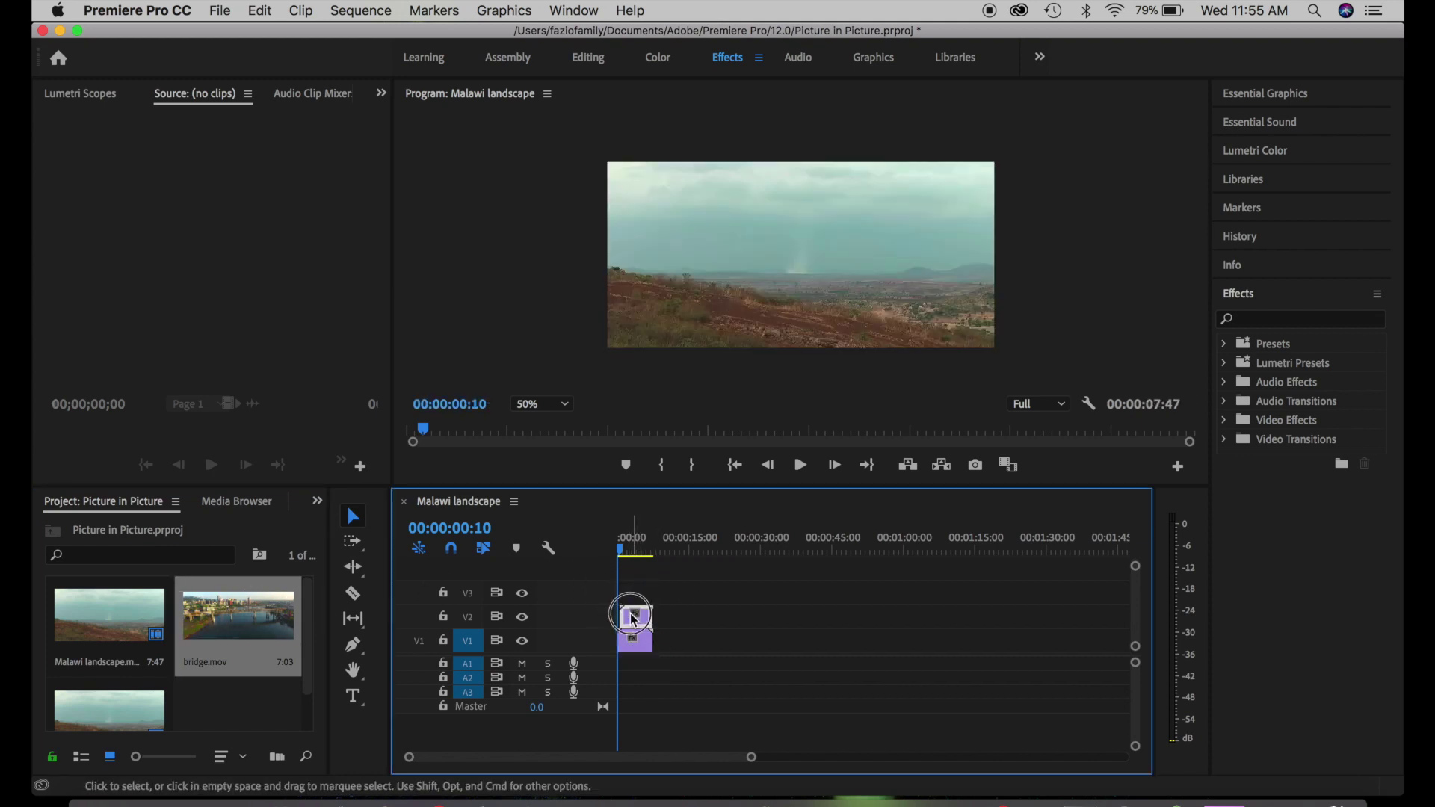
{"action": "left_click_drag", "start_coordinate": [636, 641], "coordinate": [634, 616]}
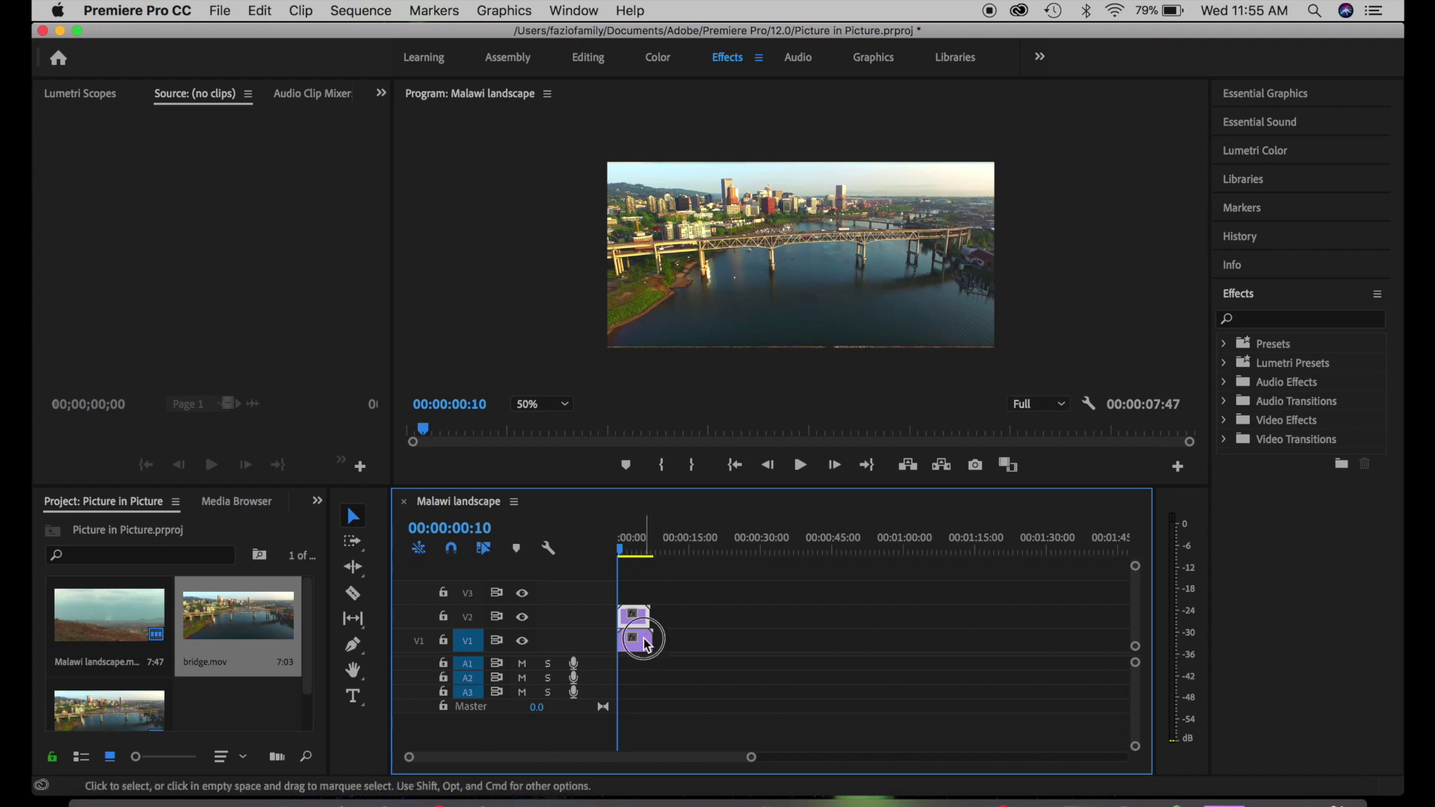
{"action": "left_click", "coordinate": [634, 617]}
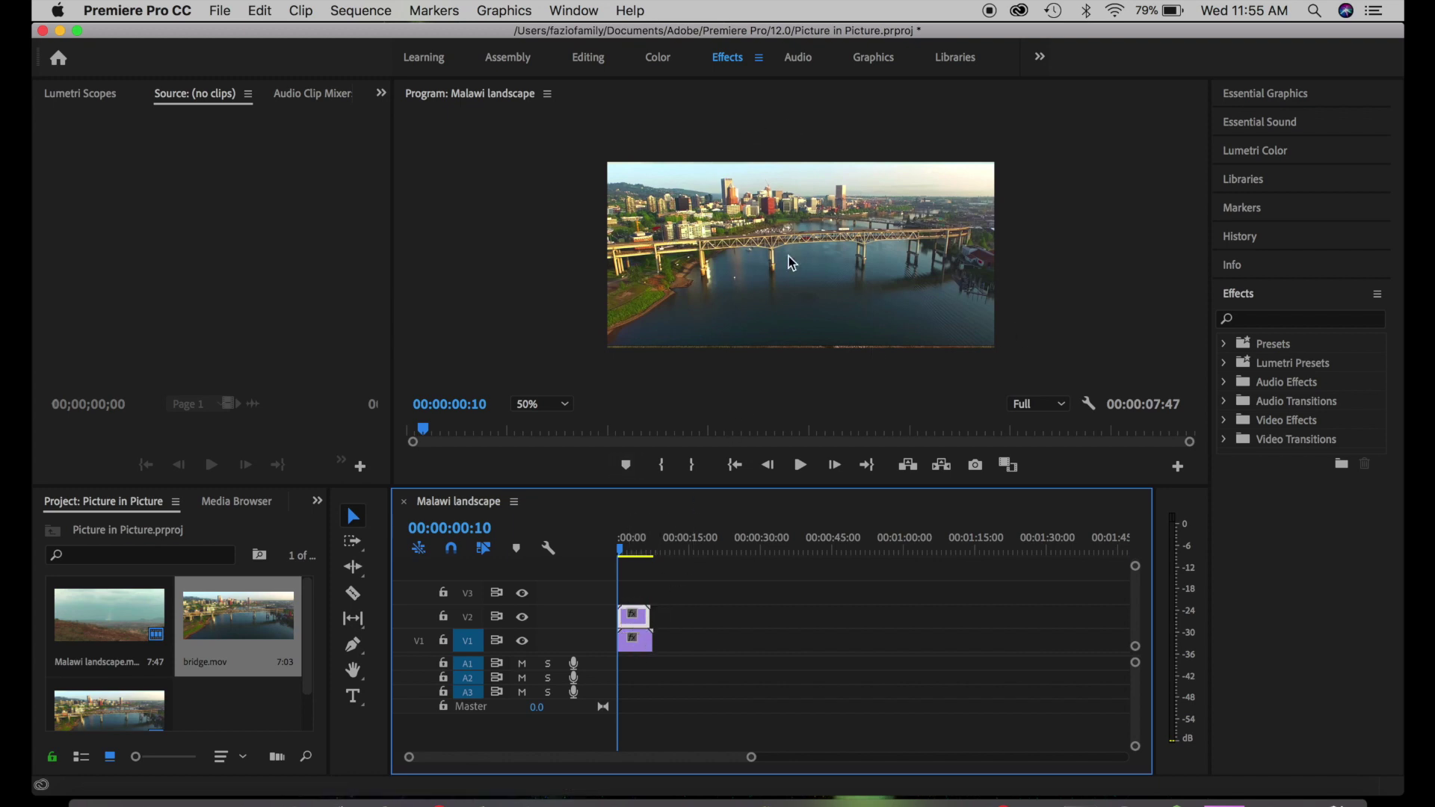
Step: In the Graphics workspace, scale the bridge clip's Motion Scale to 41
{"action": "left_click", "coordinate": [869, 60]}
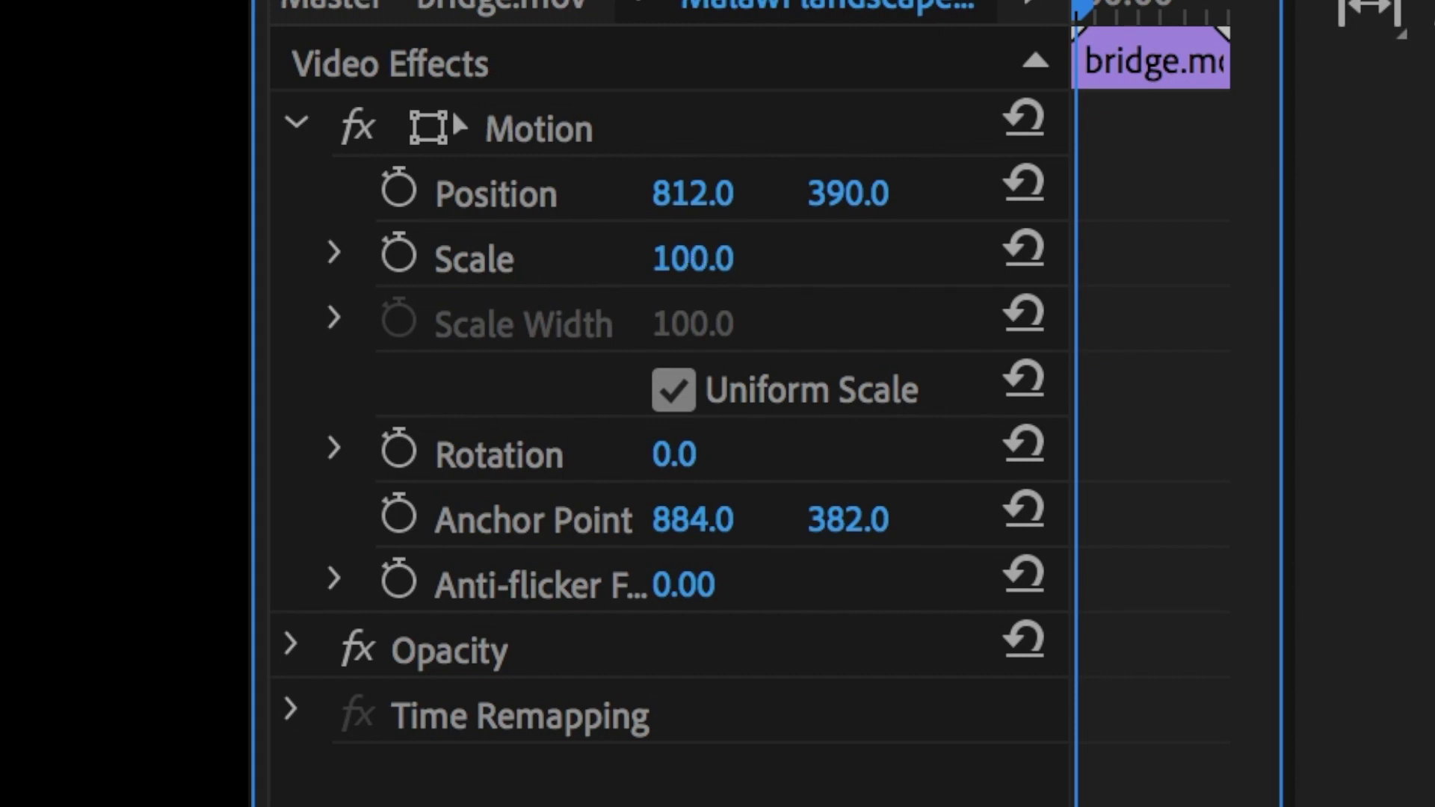
{"action": "left_click_drag", "start_coordinate": [170, 218], "coordinate": [135, 218]}
{"action": "mouse_move", "coordinate": [682, 259]}
{"action": "left_mouse_down"}
{"action": "mouse_move", "coordinate": [656, 260]}
{"action": "mouse_move", "coordinate": [694, 259]}
{"action": "left_mouse_up"}
{"action": "left_click_drag", "start_coordinate": [182, 213], "coordinate": [175, 214]}
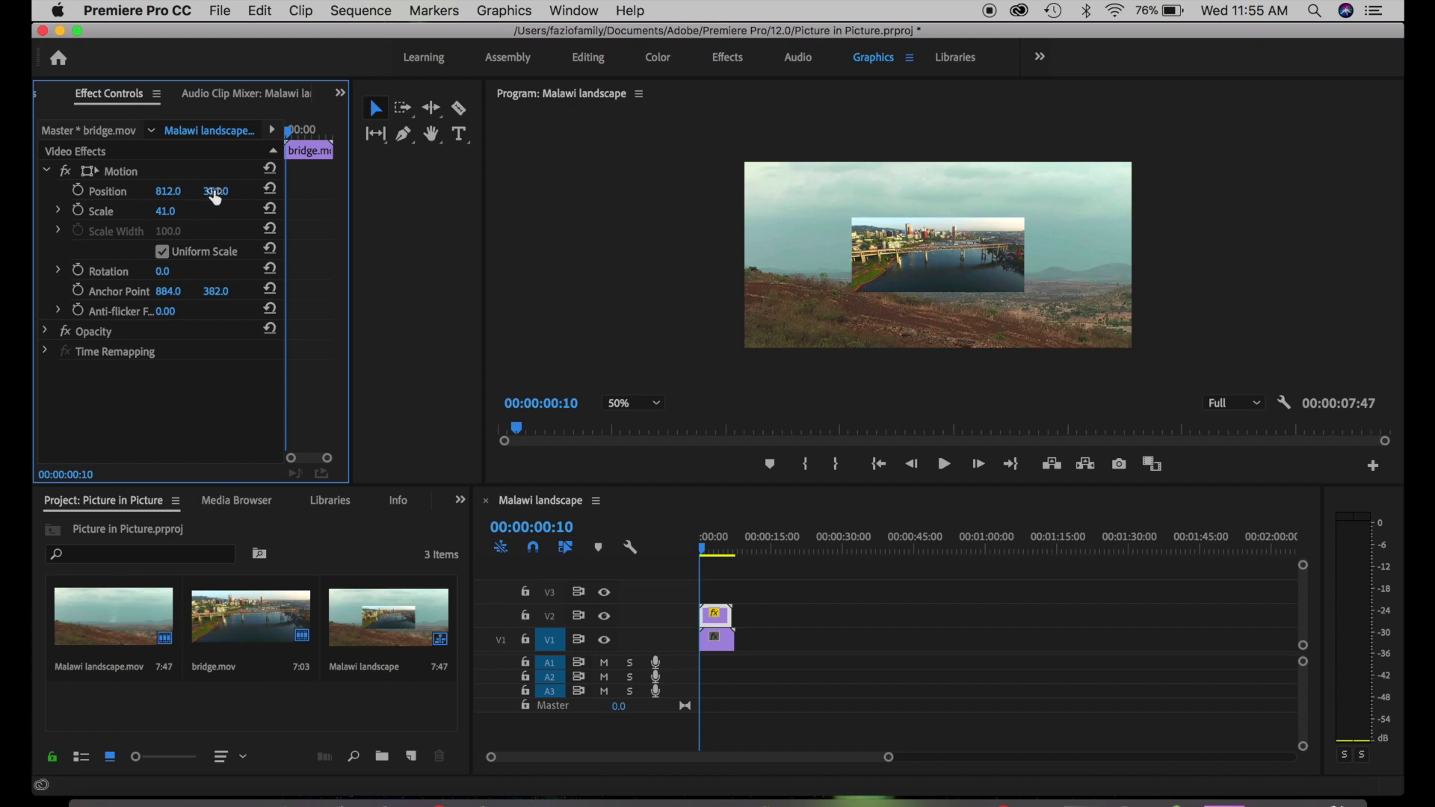
Step: Set the bridge clip's Position to 1239, 166 in the upper-right area
{"action": "left_click_drag", "start_coordinate": [216, 191], "coordinate": [207, 191]}
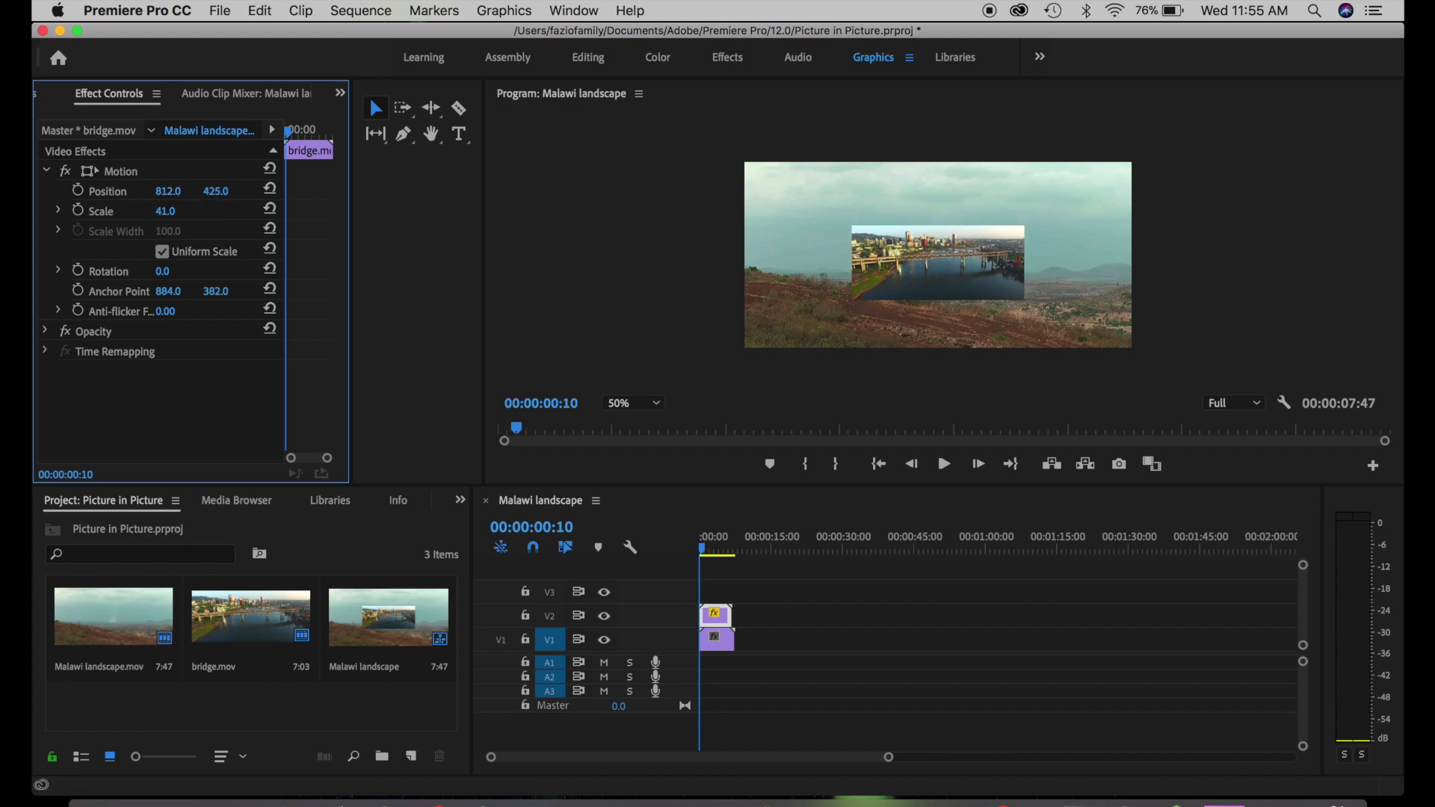
{"action": "left_click_drag", "start_coordinate": [797, 239], "coordinate": [740, 239]}
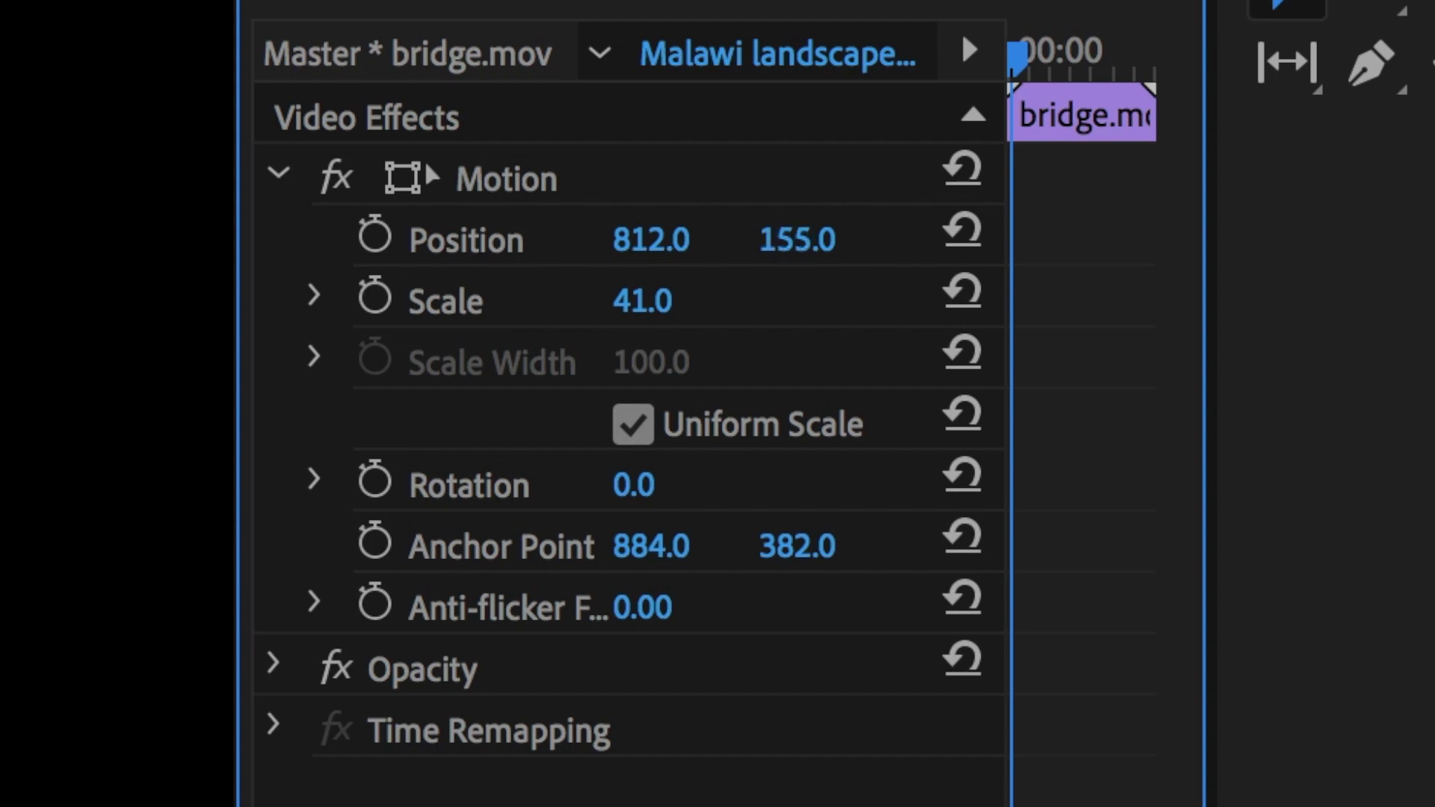
{"action": "left_click_drag", "start_coordinate": [797, 239], "coordinate": [827, 240]}
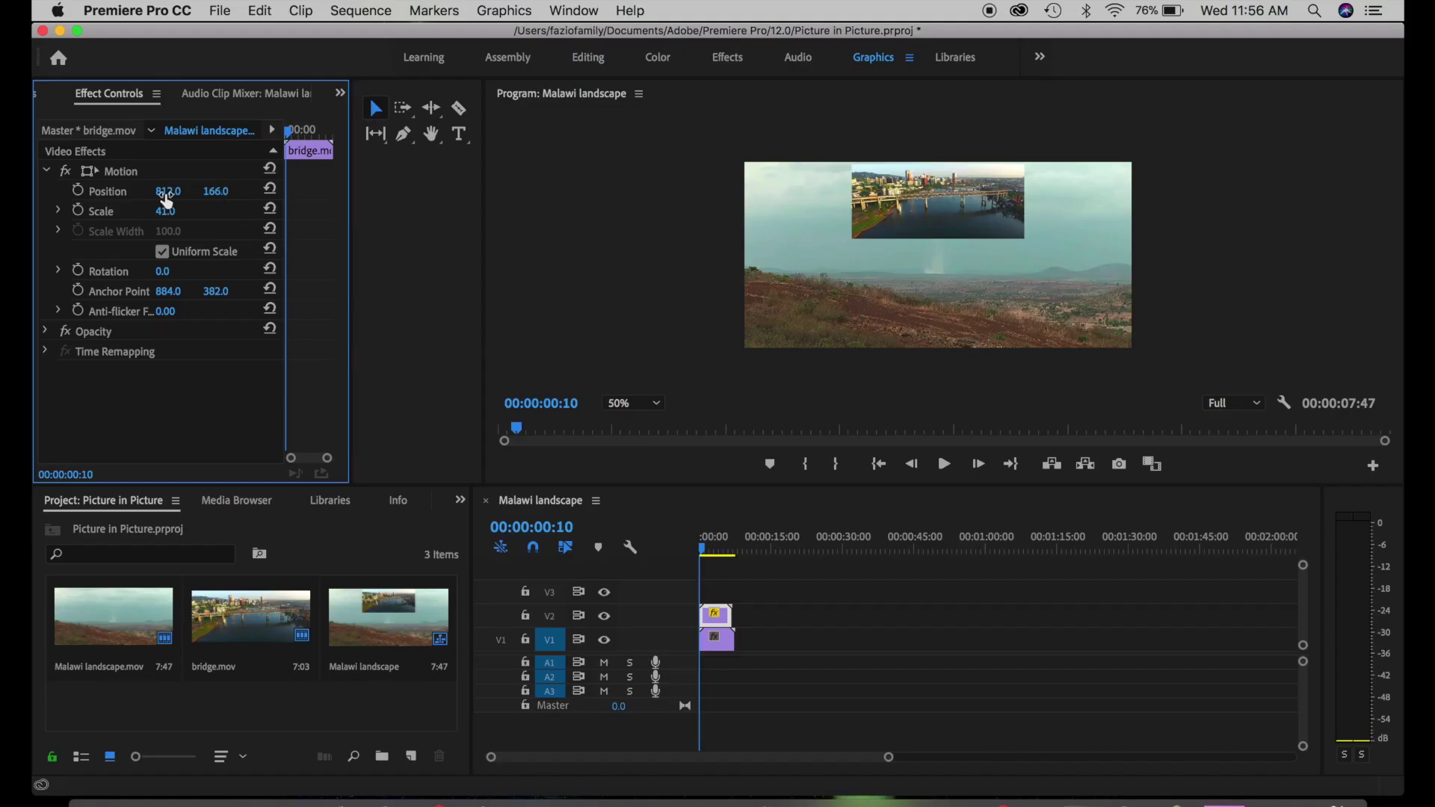
{"action": "left_click_drag", "start_coordinate": [168, 192], "coordinate": [224, 190]}
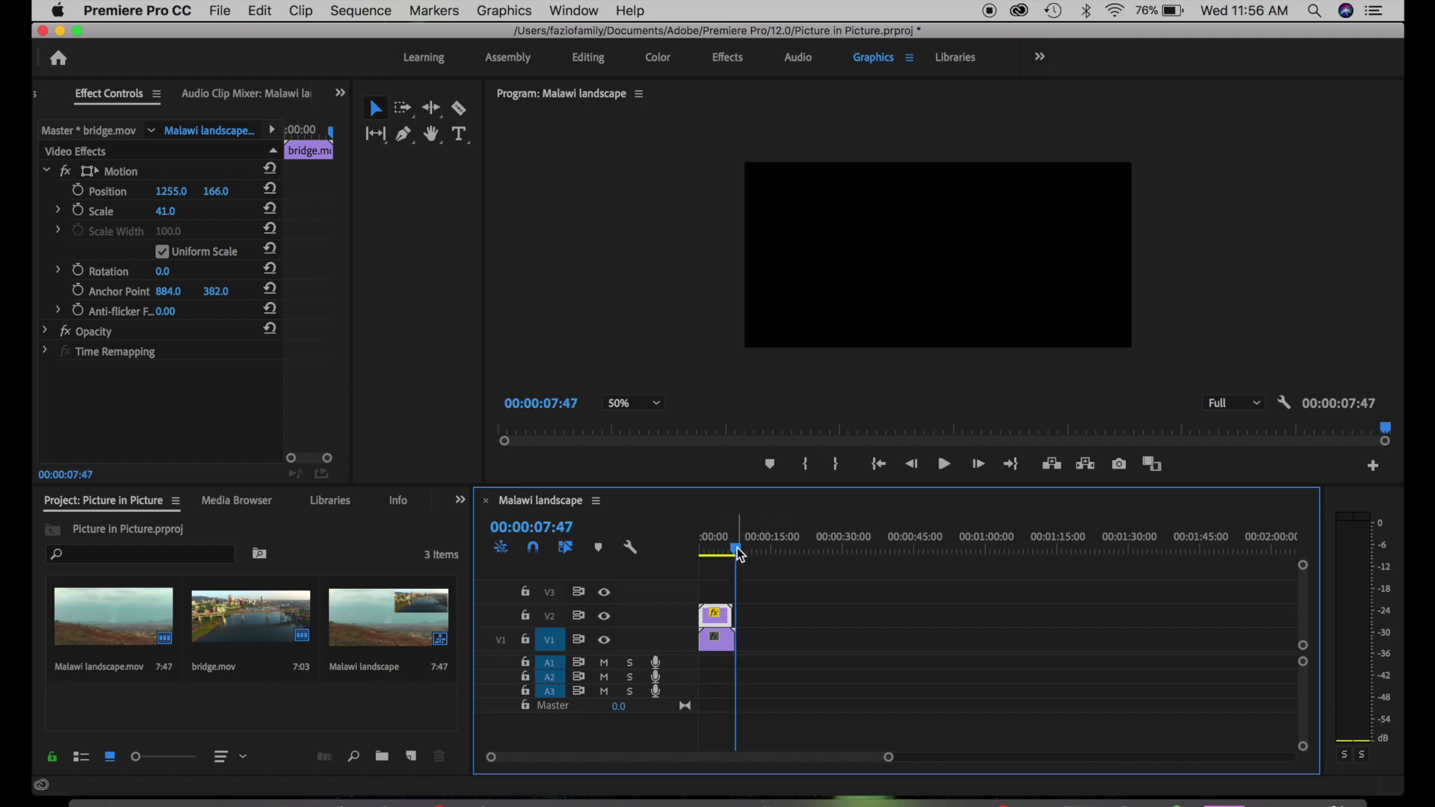
Step: Return the playhead to 00:00:00:00 and choose the Pen tool
{"action": "left_click_drag", "start_coordinate": [737, 551], "coordinate": [687, 553]}
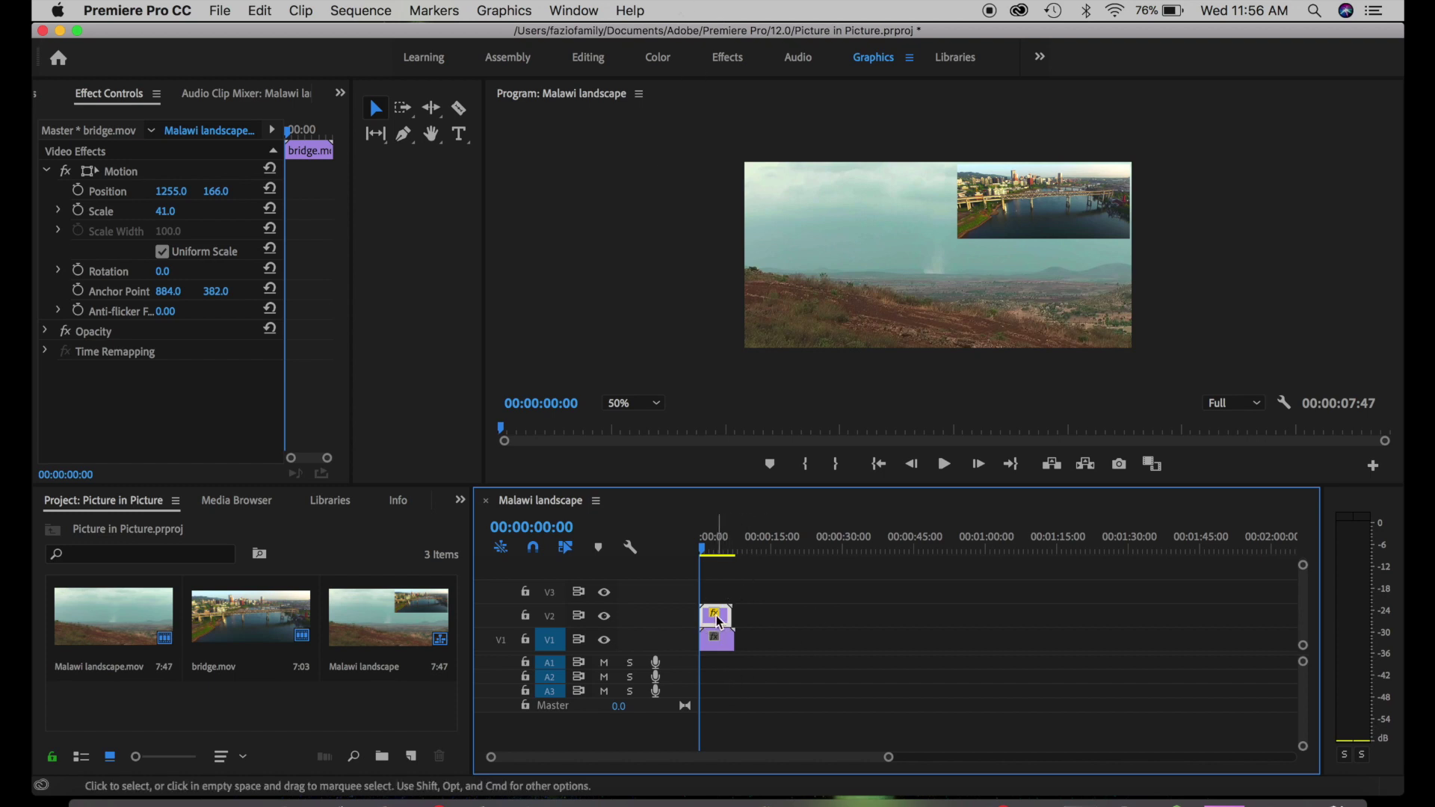
{"action": "left_click", "coordinate": [403, 136]}
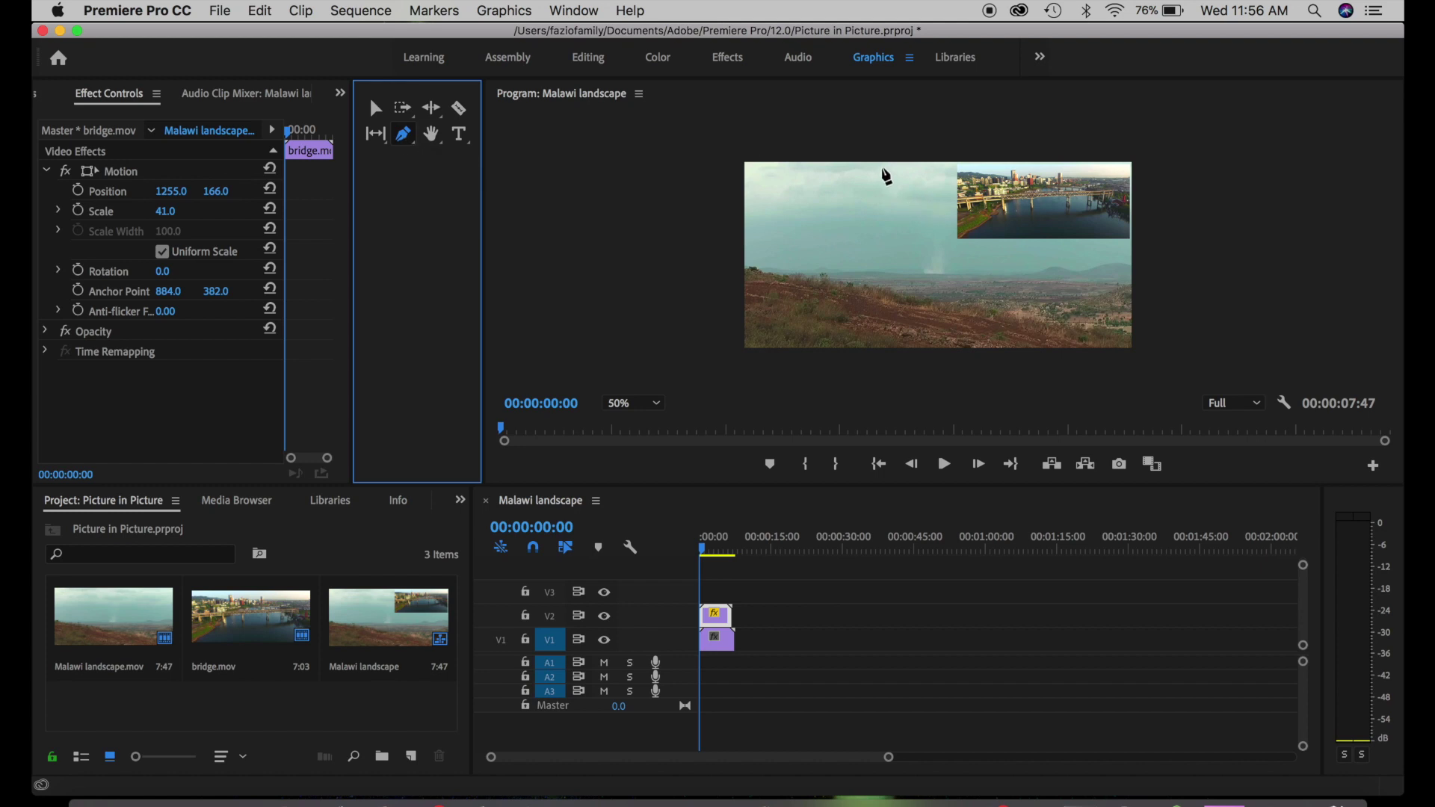
Step: Draw a four-corner rectangle shape over the bridge inset with the Pen tool
{"action": "left_click", "coordinate": [883, 165]}
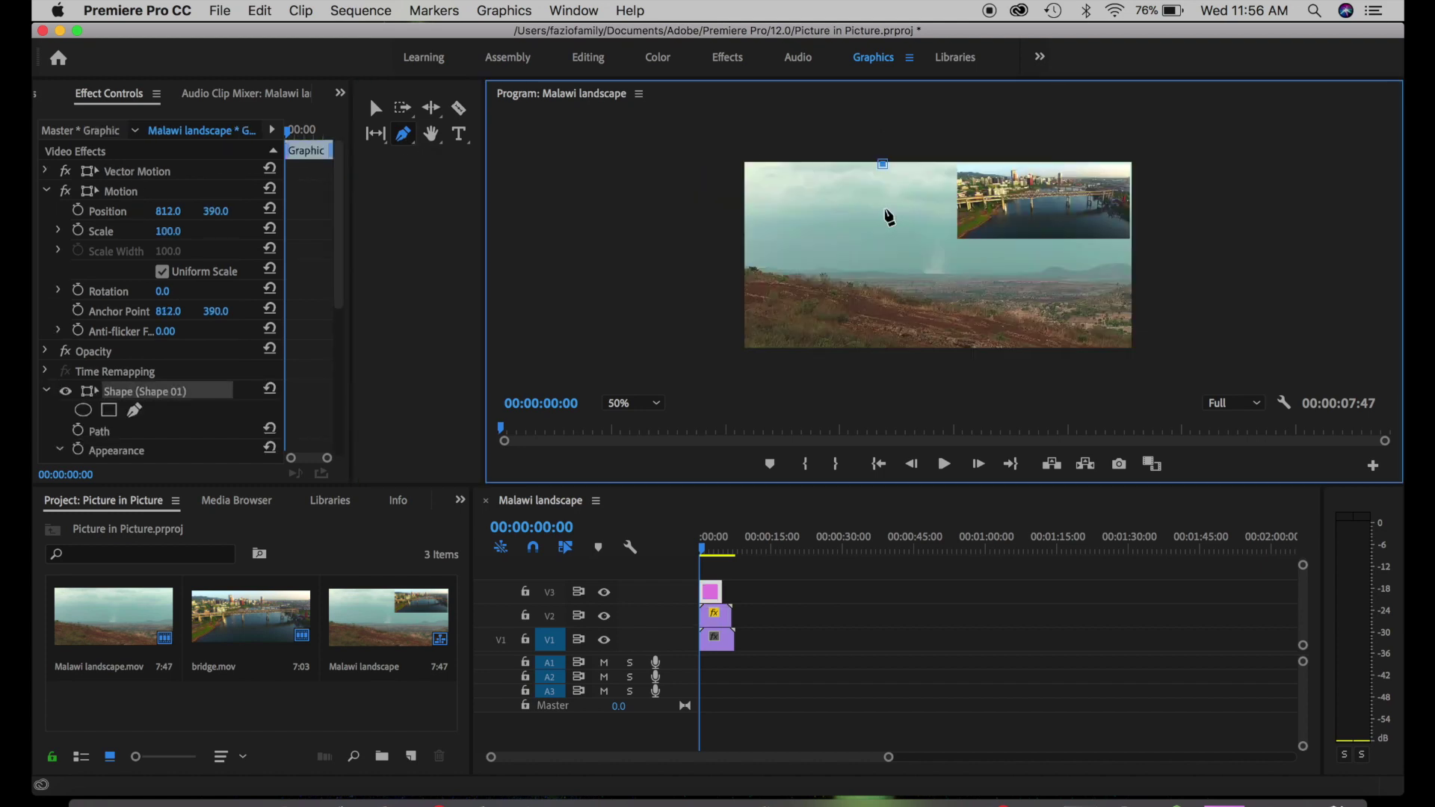
{"action": "left_click", "coordinate": [880, 238]}
{"action": "left_click", "coordinate": [1102, 235]}
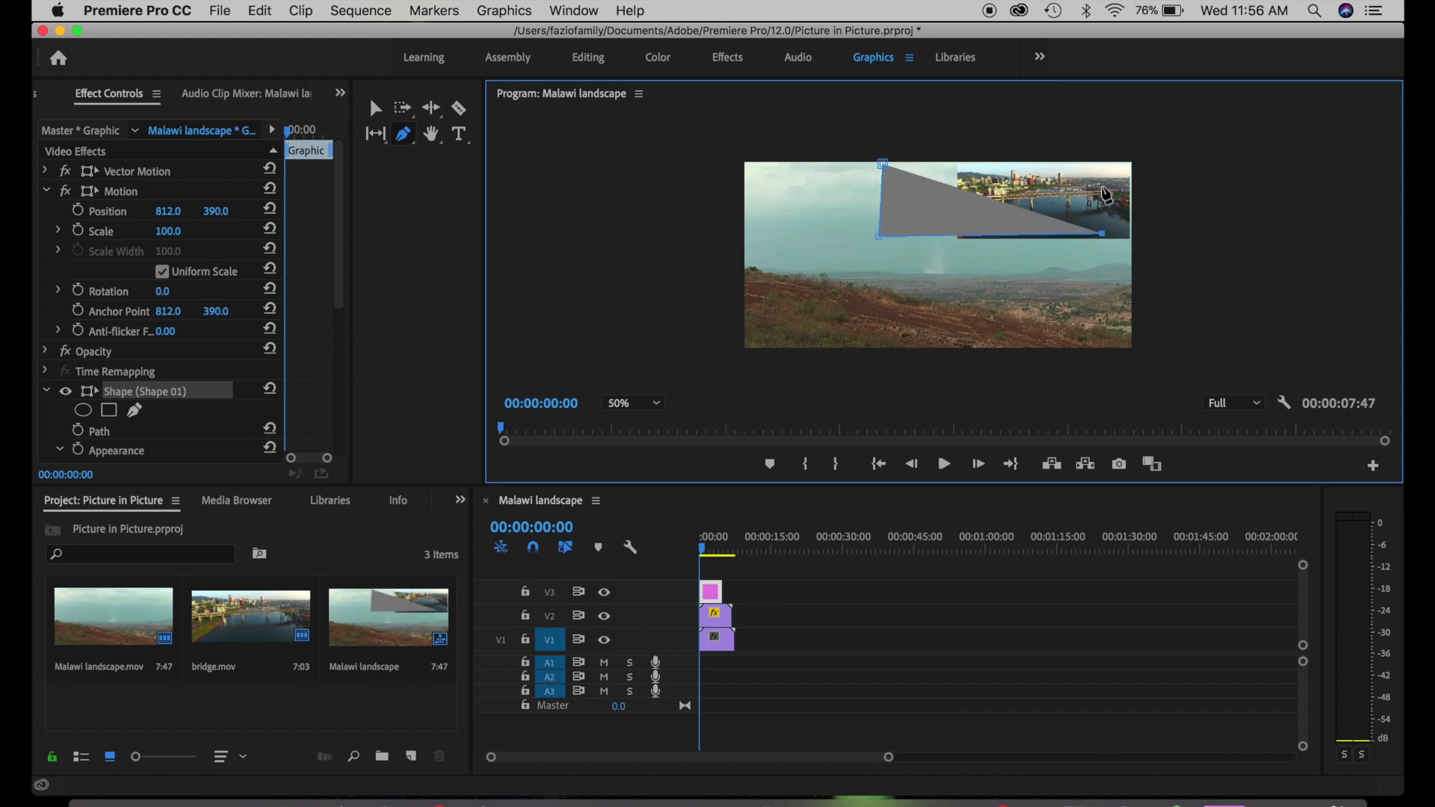
{"action": "left_click", "coordinate": [1100, 164]}
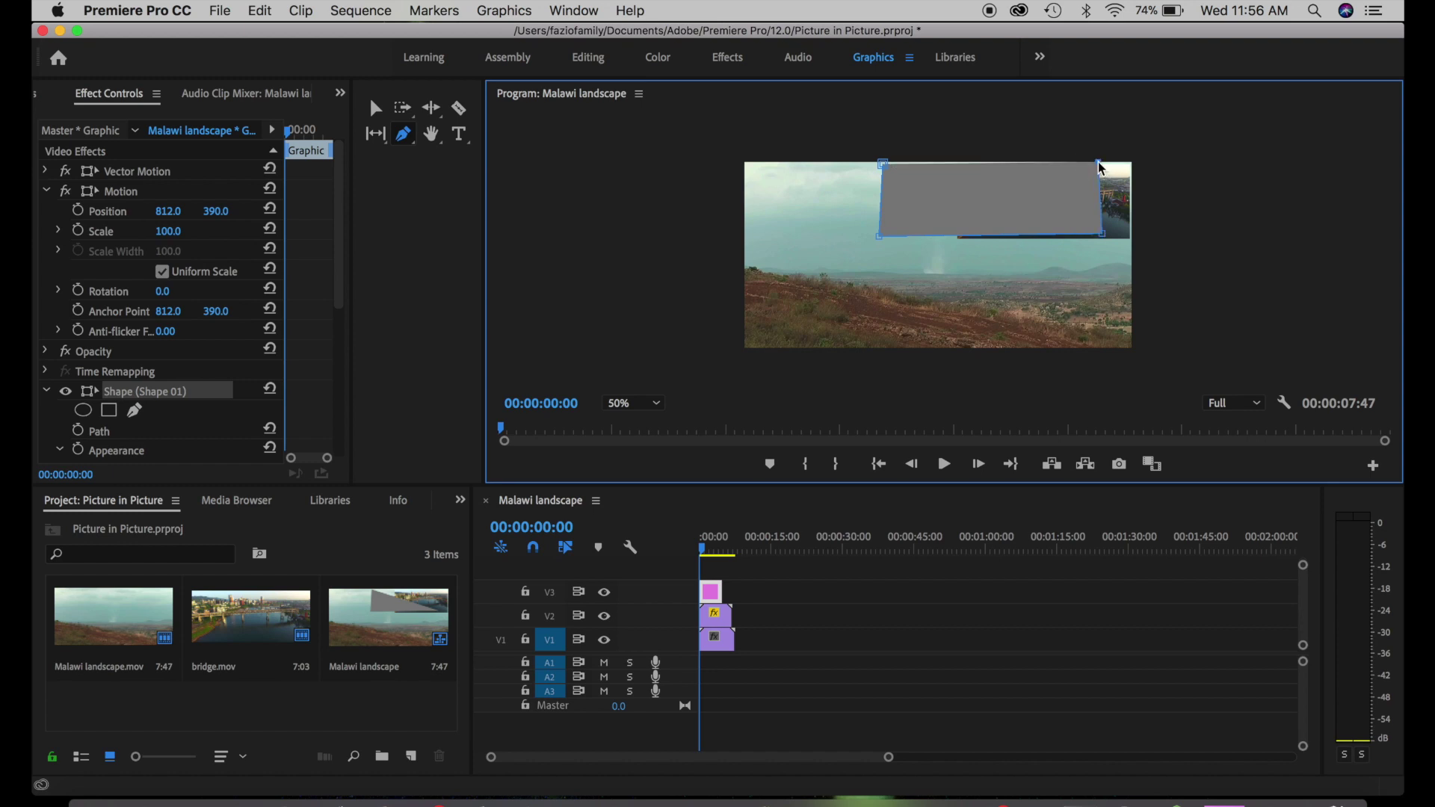
Step: Adjust the mask's lower-left, lower-right and upper-right corner points to frame the bridge
{"action": "left_click", "coordinate": [882, 239]}
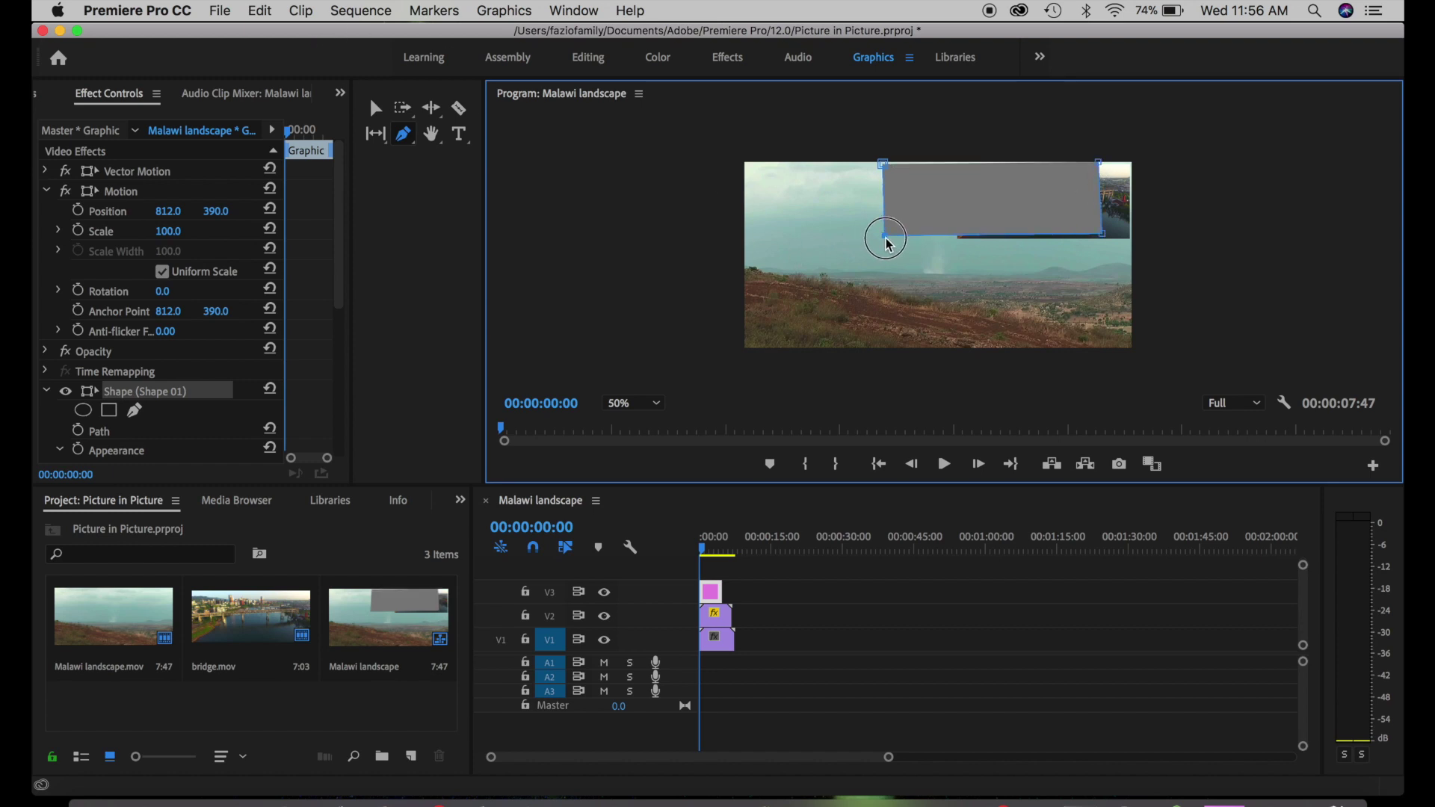
{"action": "left_click", "coordinate": [1099, 239]}
{"action": "left_click", "coordinate": [1100, 166]}
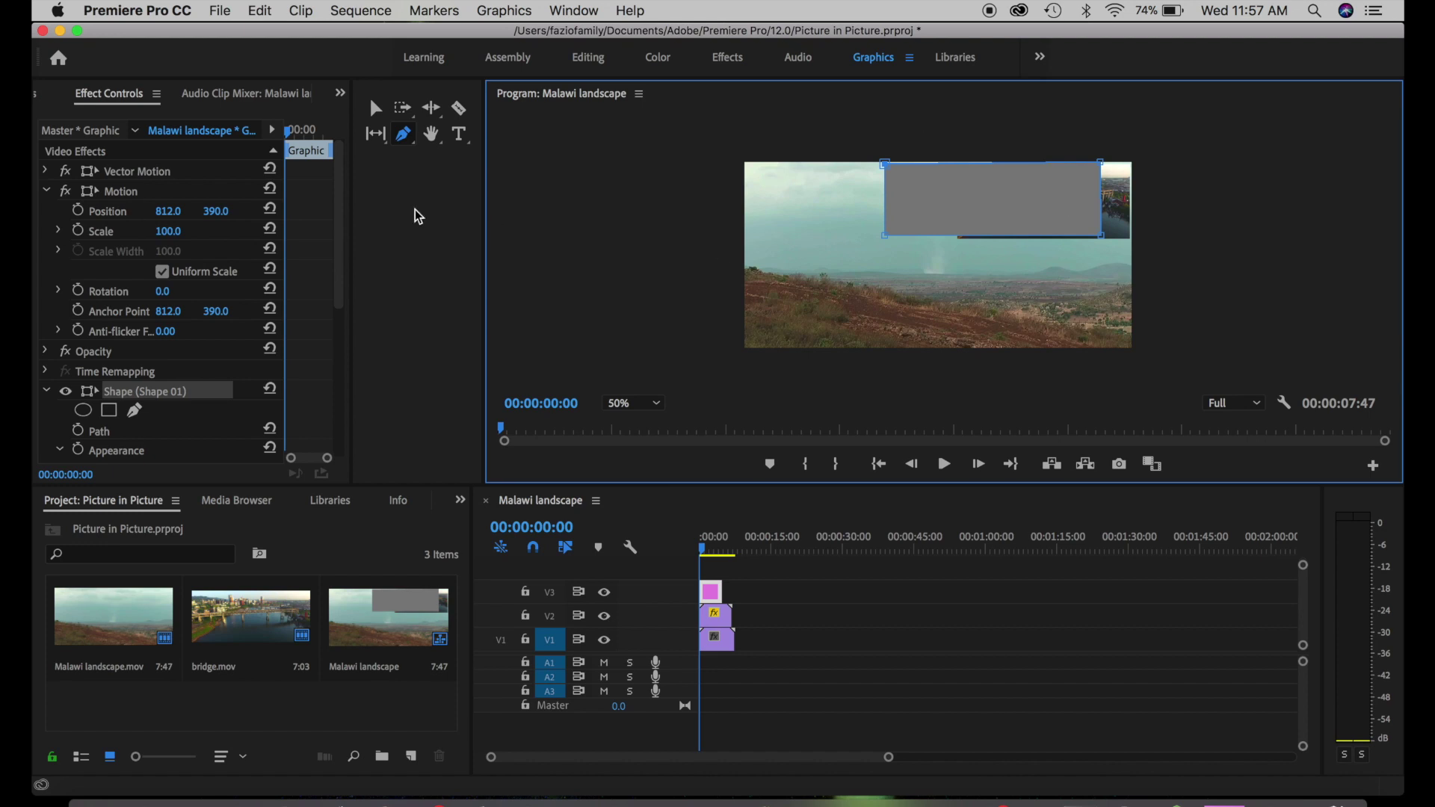
{"action": "scroll", "coordinate": [192, 333], "scroll_direction": "down", "scroll_amount": 5}
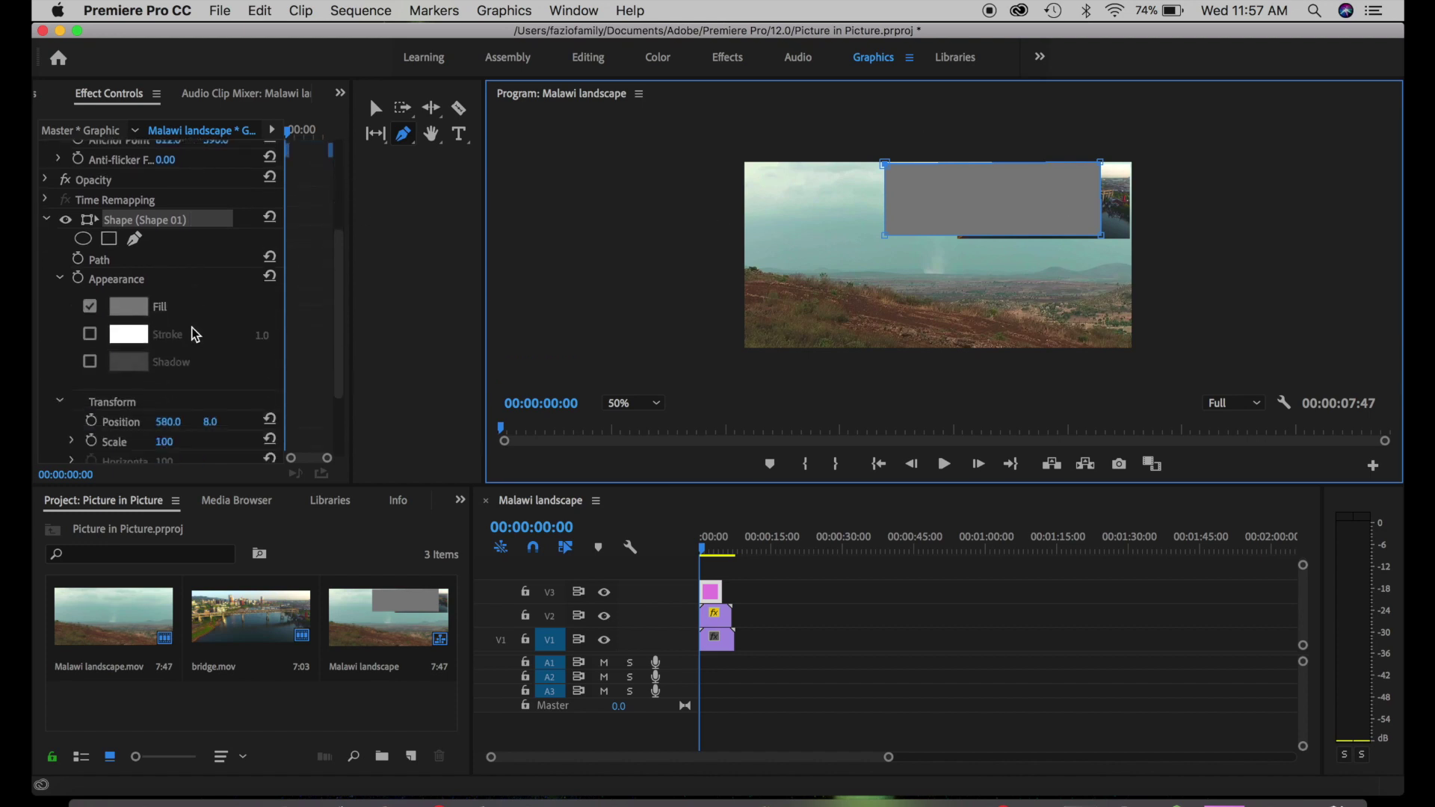
{"action": "scroll", "coordinate": [191, 333], "scroll_direction": "down", "scroll_amount": 2}
{"action": "scroll", "coordinate": [192, 333], "scroll_direction": "up", "scroll_amount": 2}
{"action": "scroll", "coordinate": [192, 334], "scroll_direction": "up", "scroll_amount": 1}
{"action": "scroll", "coordinate": [192, 334], "scroll_direction": "down", "scroll_amount": 2}
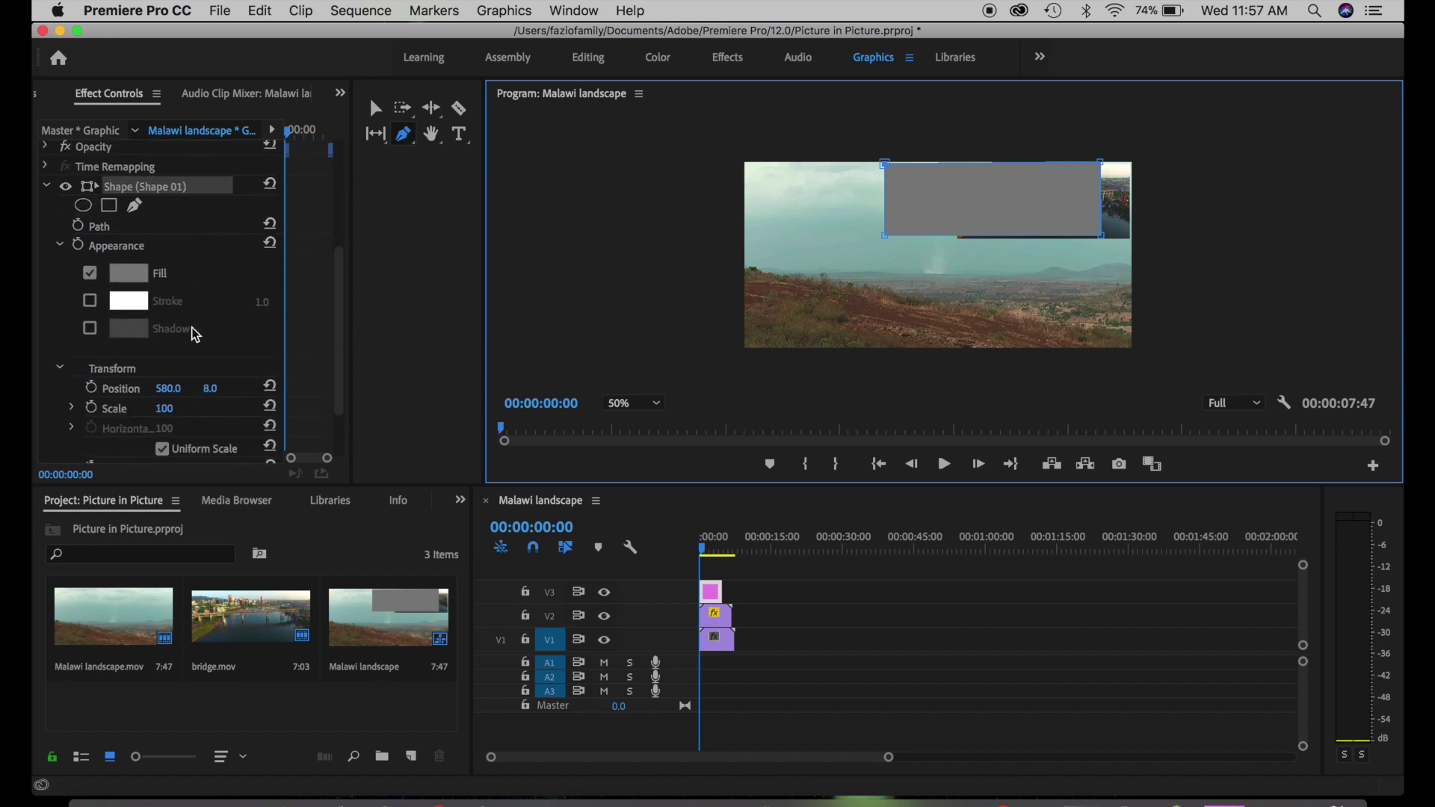
{"action": "scroll", "coordinate": [192, 334], "scroll_direction": "up", "scroll_amount": 5}
{"action": "scroll", "coordinate": [191, 333], "scroll_direction": "down", "scroll_amount": 1}
{"action": "scroll", "coordinate": [191, 334], "scroll_direction": "down", "scroll_amount": 5}
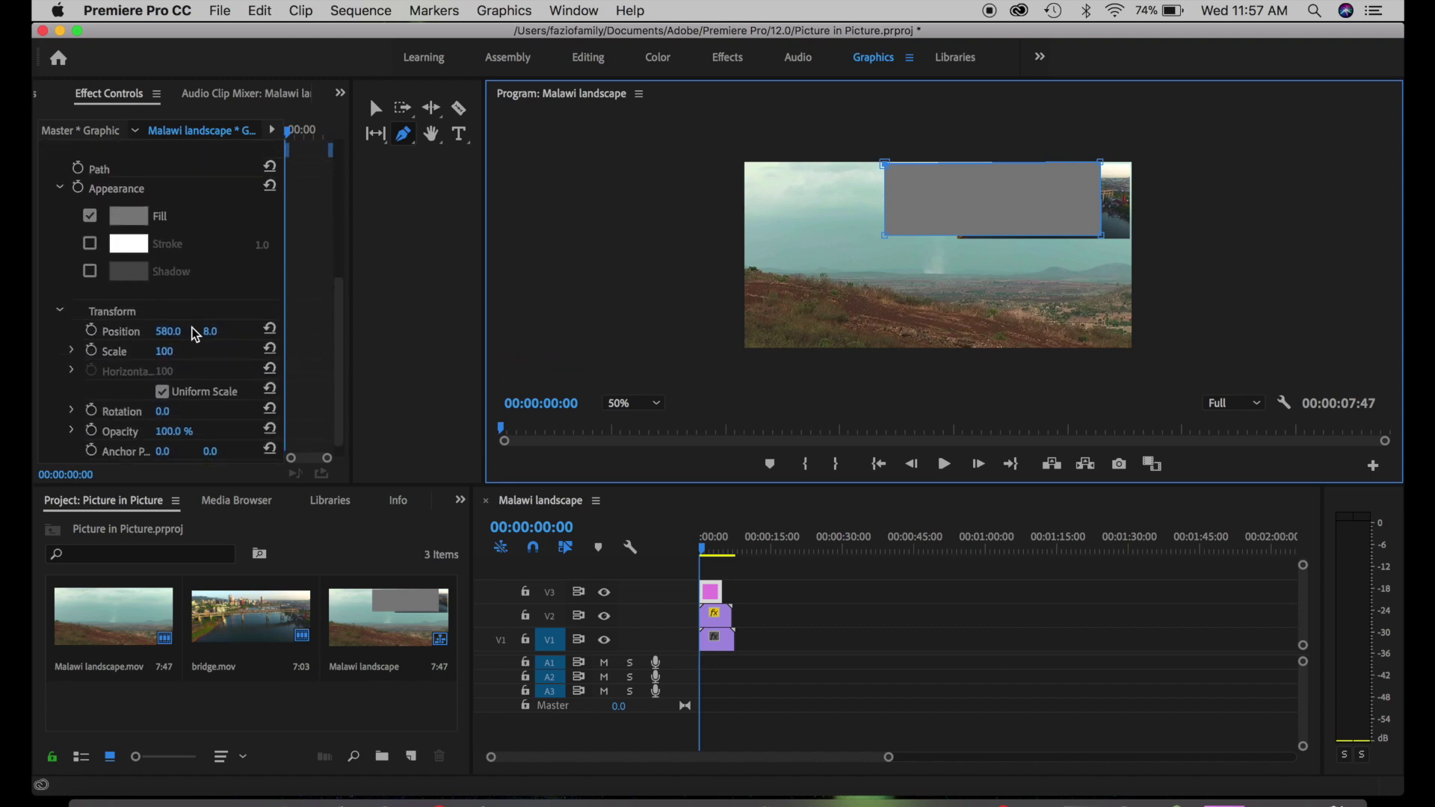
{"action": "scroll", "coordinate": [168, 291], "scroll_direction": "up", "scroll_amount": 1}
Step: Turn off the shape's Fill and give it a cyan Stroke of width 22
{"action": "left_click", "coordinate": [89, 217]}
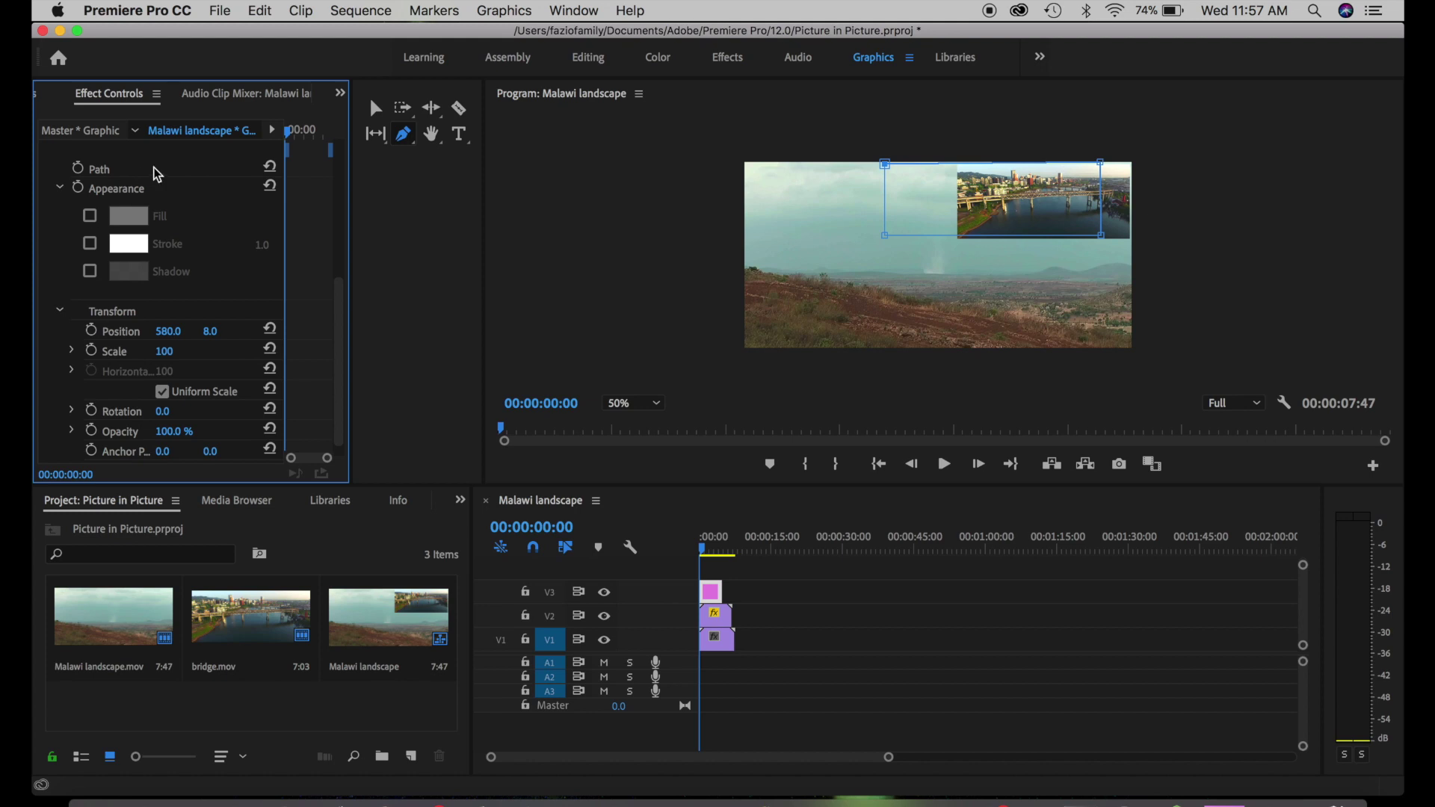
{"action": "left_click", "coordinate": [89, 242]}
{"action": "left_click", "coordinate": [139, 248]}
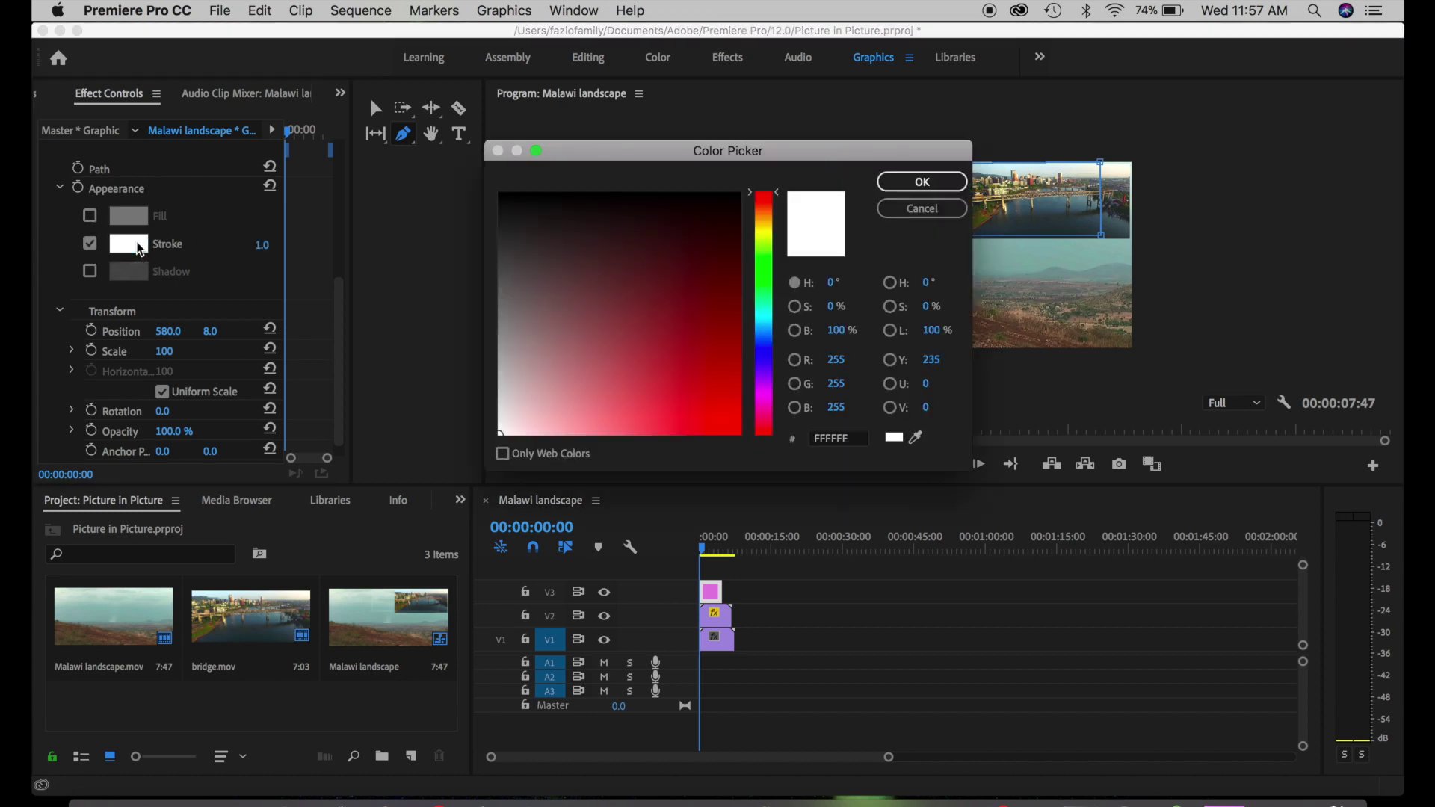
{"action": "left_click", "coordinate": [768, 322]}
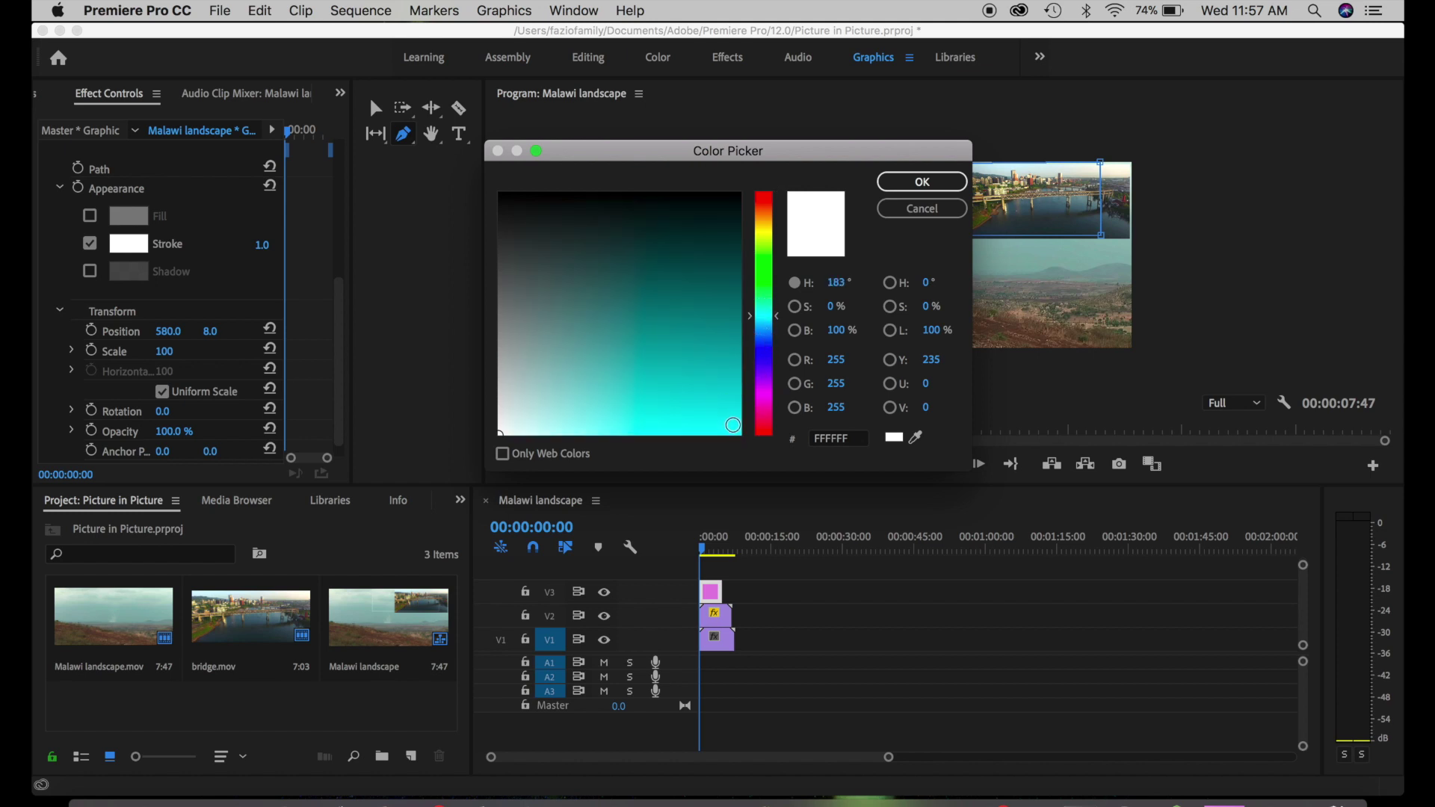
{"action": "left_click", "coordinate": [732, 425]}
{"action": "left_click", "coordinate": [922, 182]}
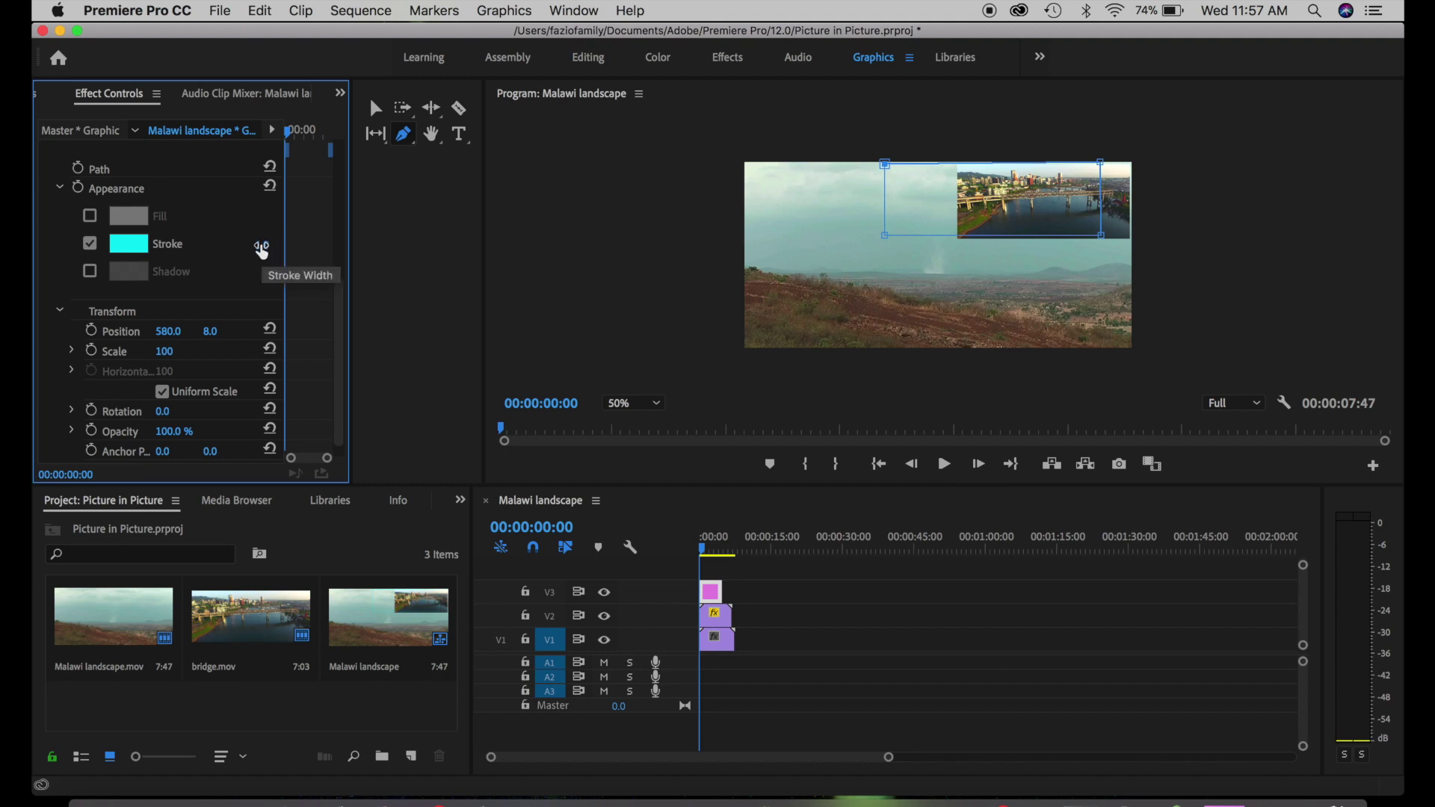
{"action": "left_click_drag", "start_coordinate": [261, 243], "coordinate": [284, 244]}
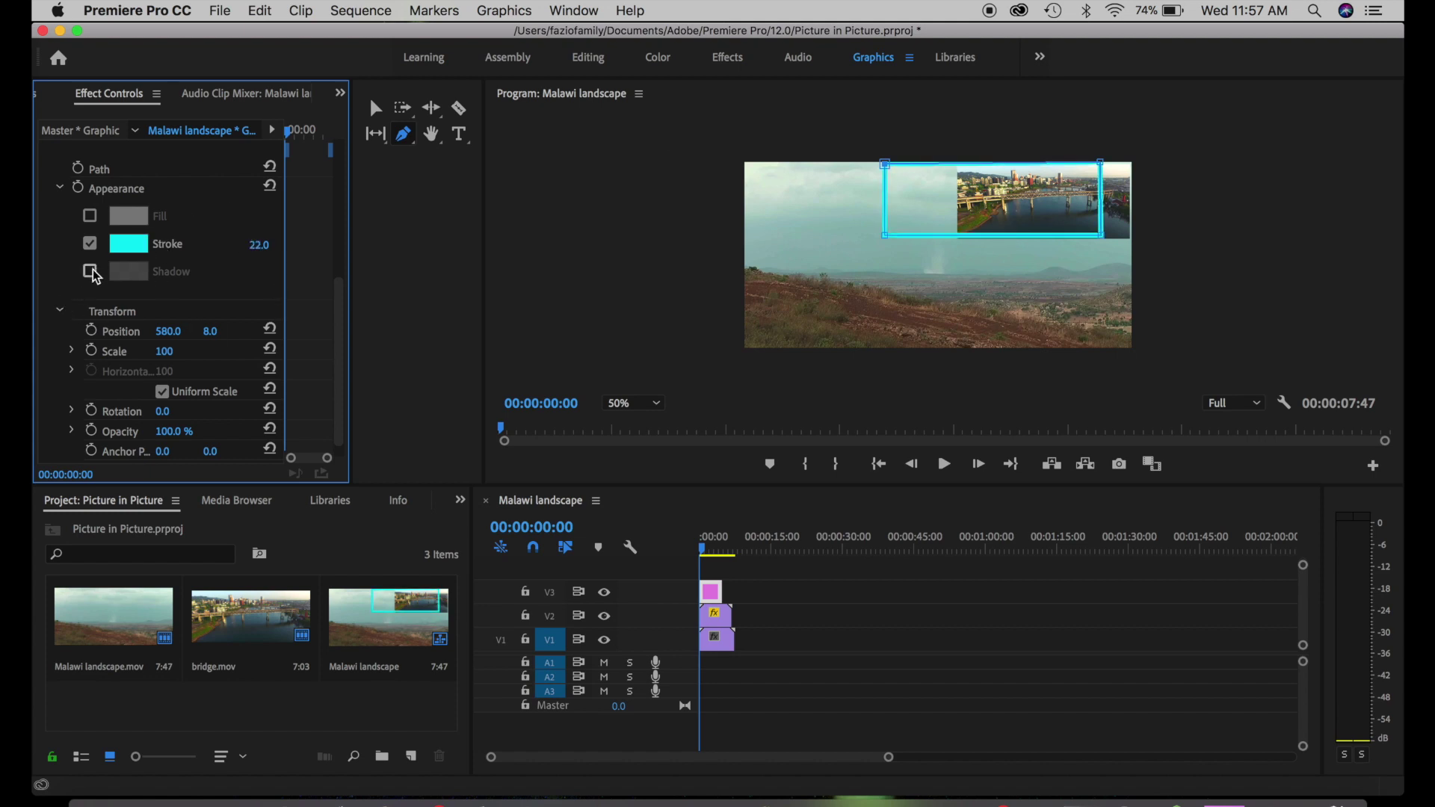
Step: Drag the cyan frame into the top-right corner and pull its left edge inward to fit
{"action": "left_click", "coordinate": [377, 109]}
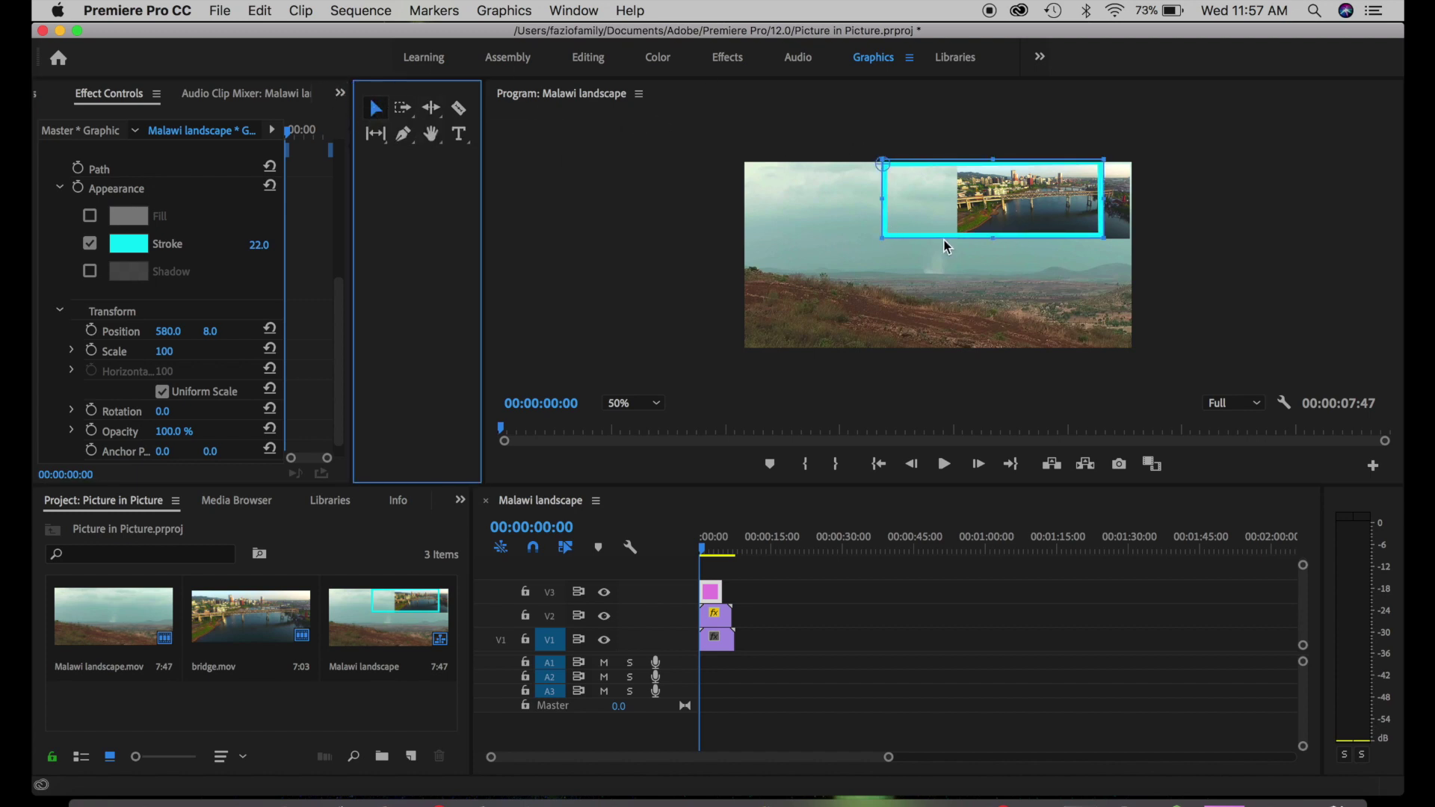
{"action": "left_click_drag", "start_coordinate": [945, 237], "coordinate": [974, 244]}
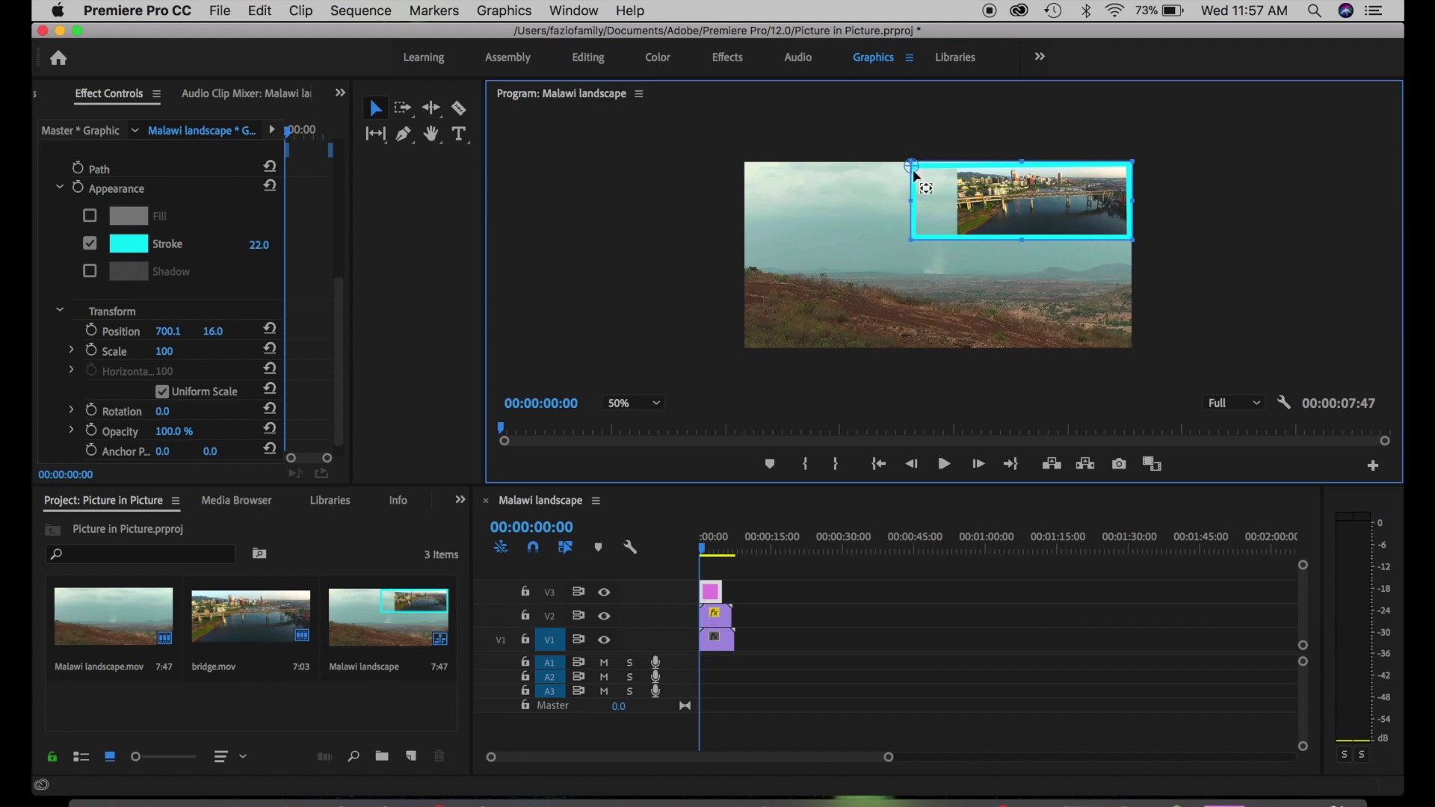
{"action": "left_click_drag", "start_coordinate": [917, 200], "coordinate": [948, 199]}
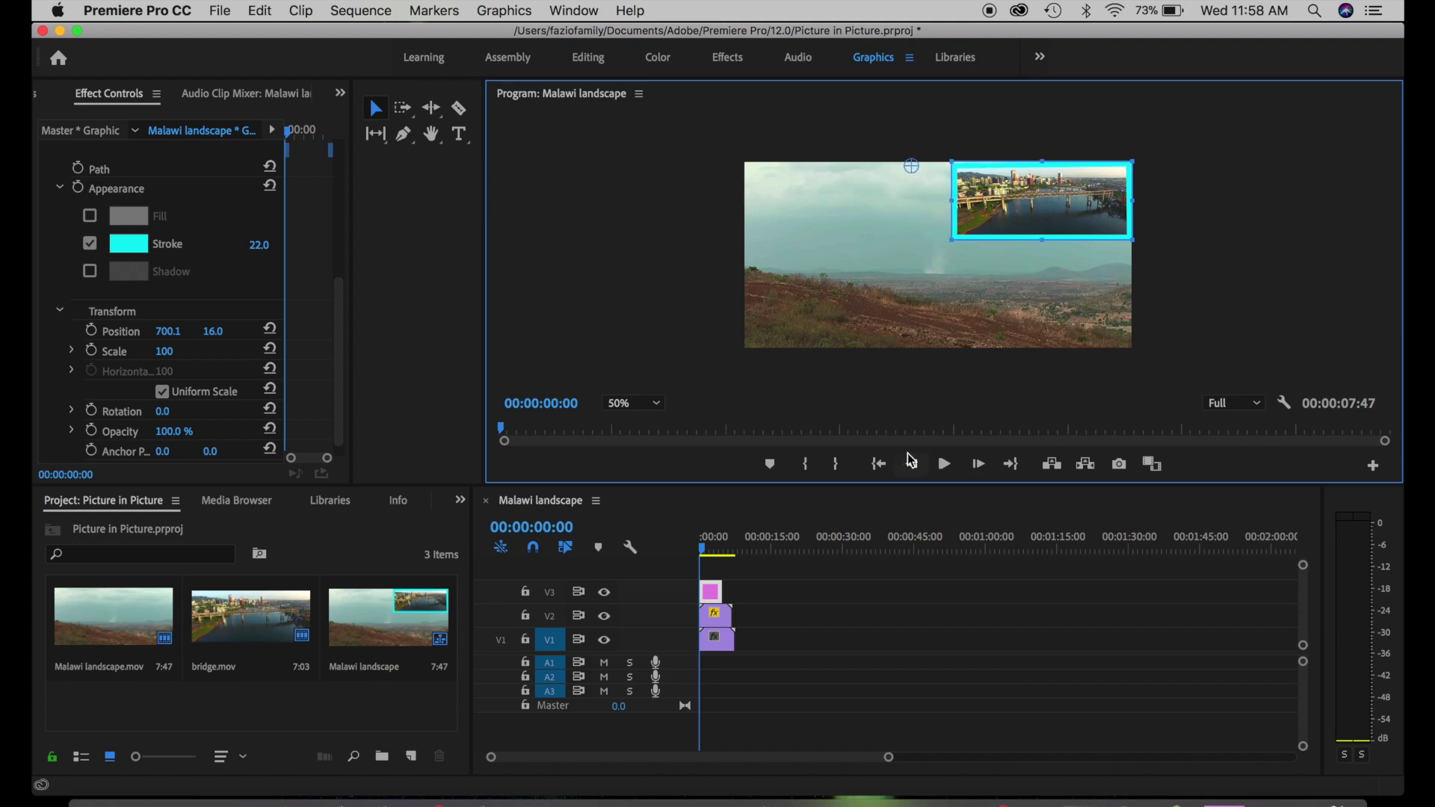
{"action": "left_click", "coordinate": [978, 369]}
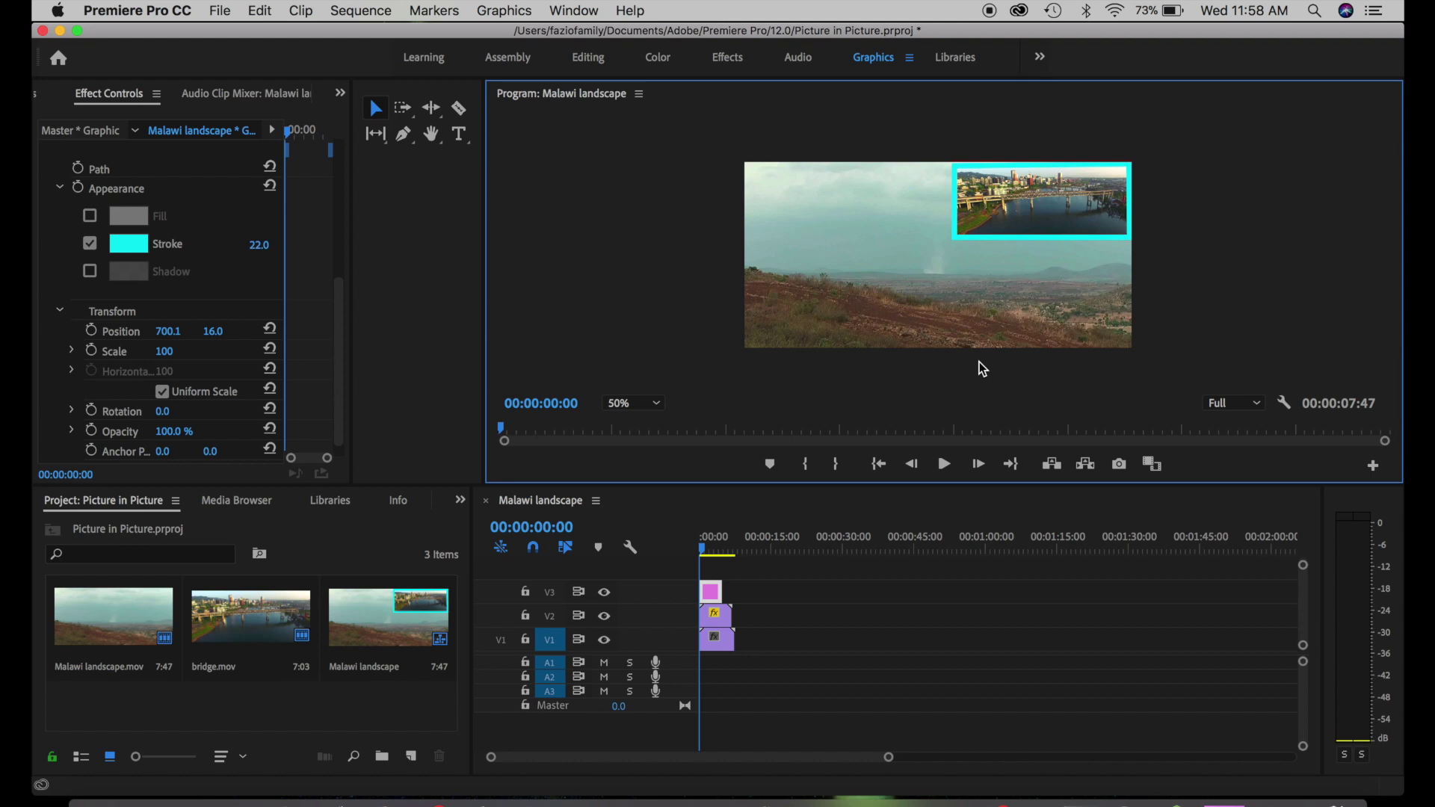
{"action": "left_click", "coordinate": [723, 590]}
Step: Trim the V3 frame graphic to the V1/V2 clip length, preview, and rewind to 00:00:00:00
{"action": "left_click_drag", "start_coordinate": [723, 590], "coordinate": [726, 589]}
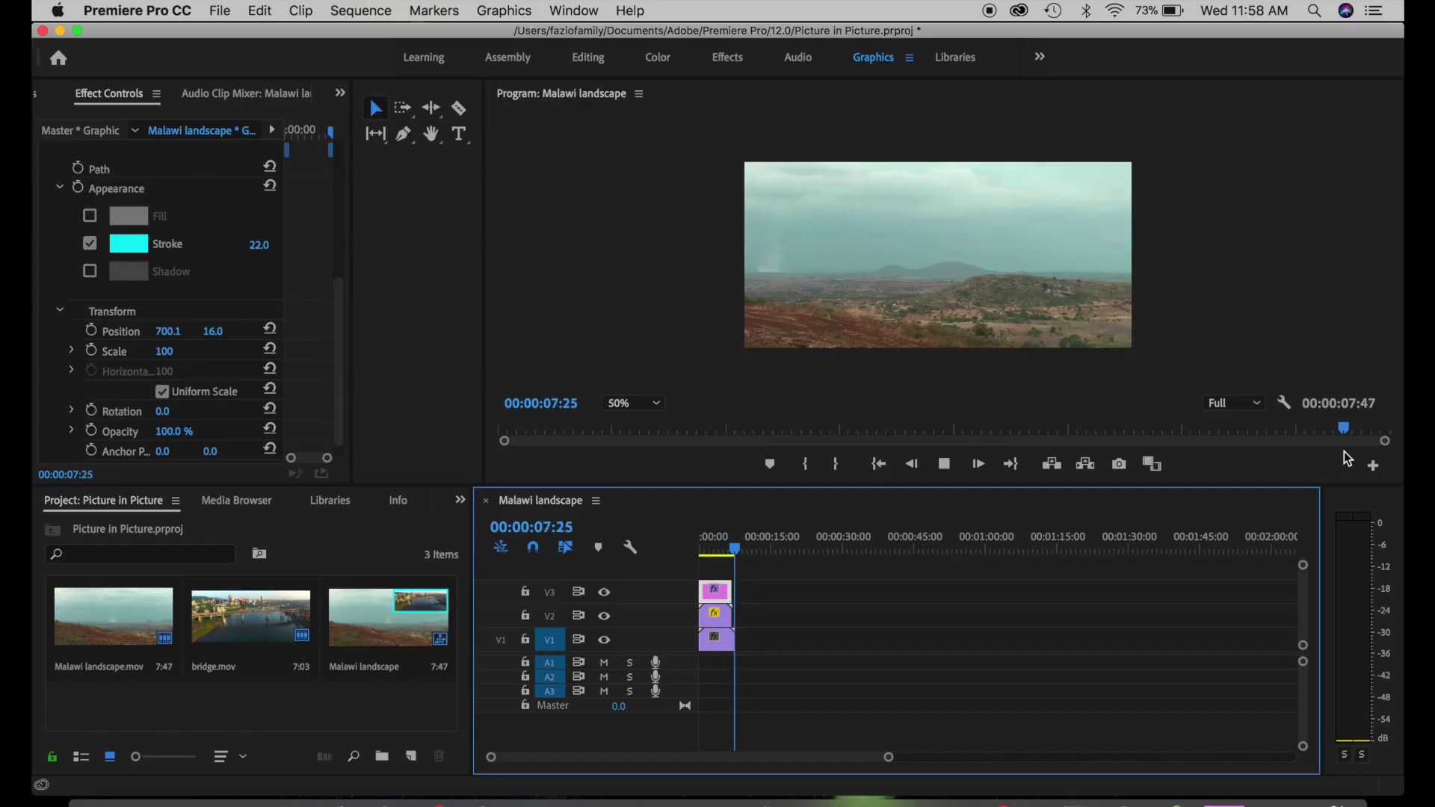
{"action": "left_click", "coordinate": [716, 550]}
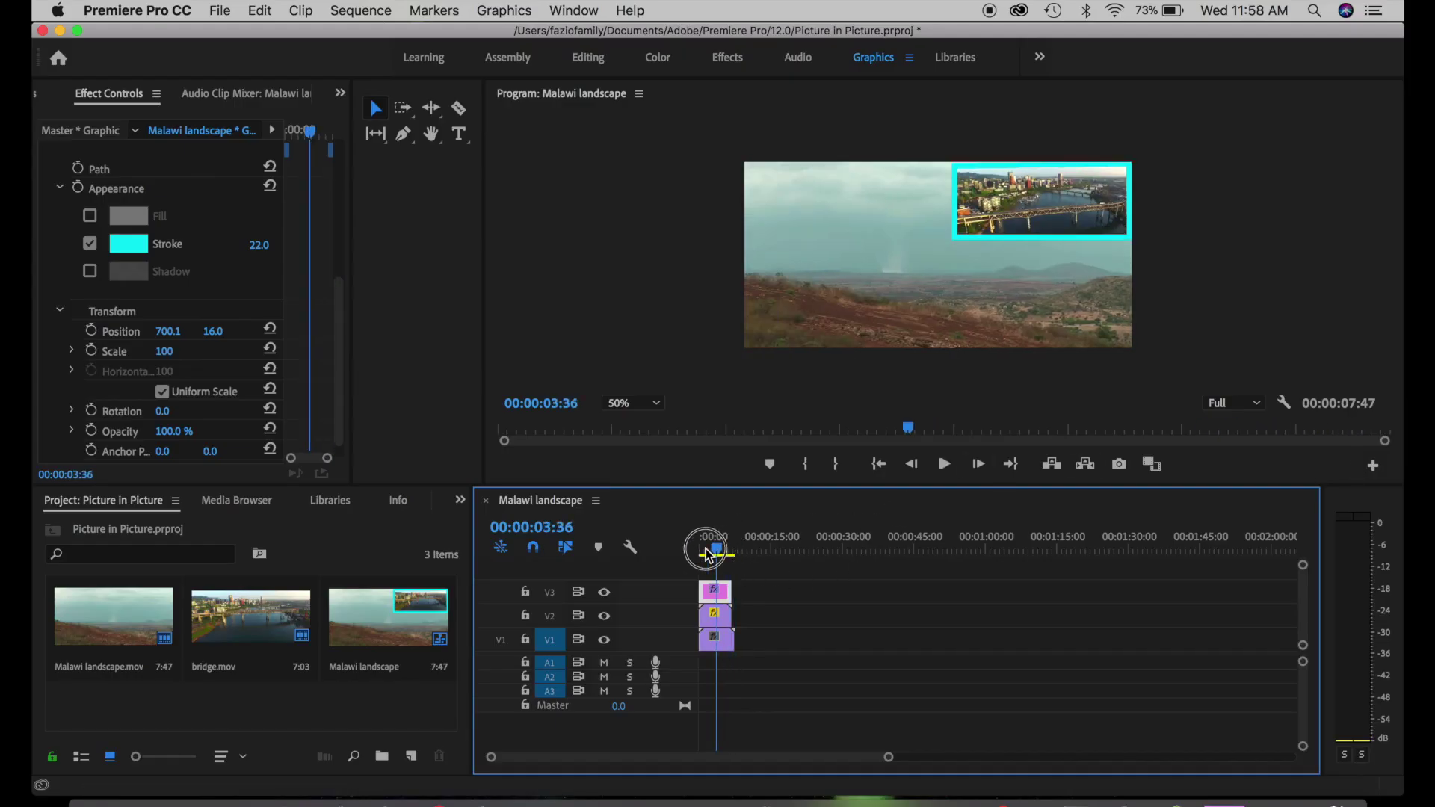
{"action": "left_click_drag", "start_coordinate": [707, 552], "coordinate": [692, 551]}
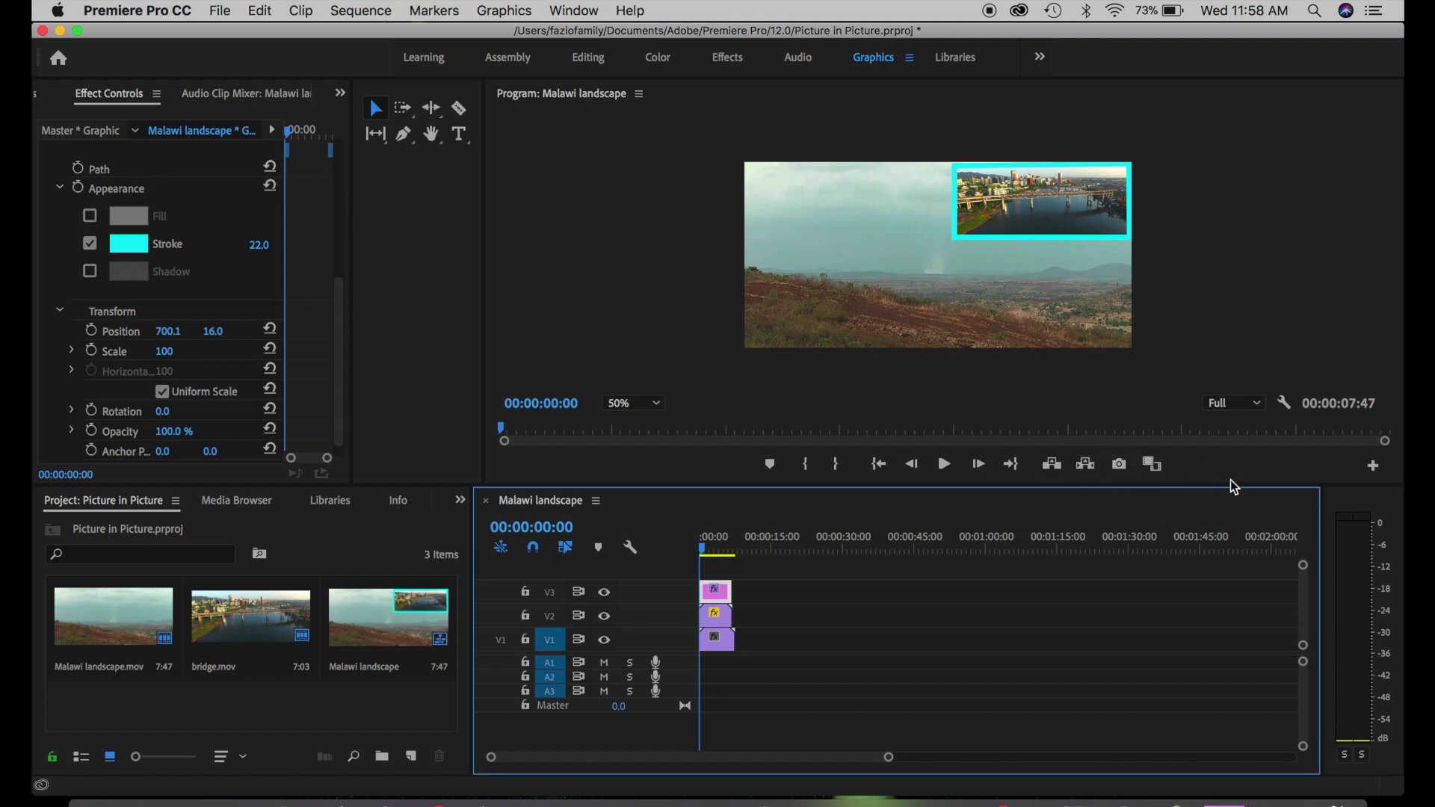